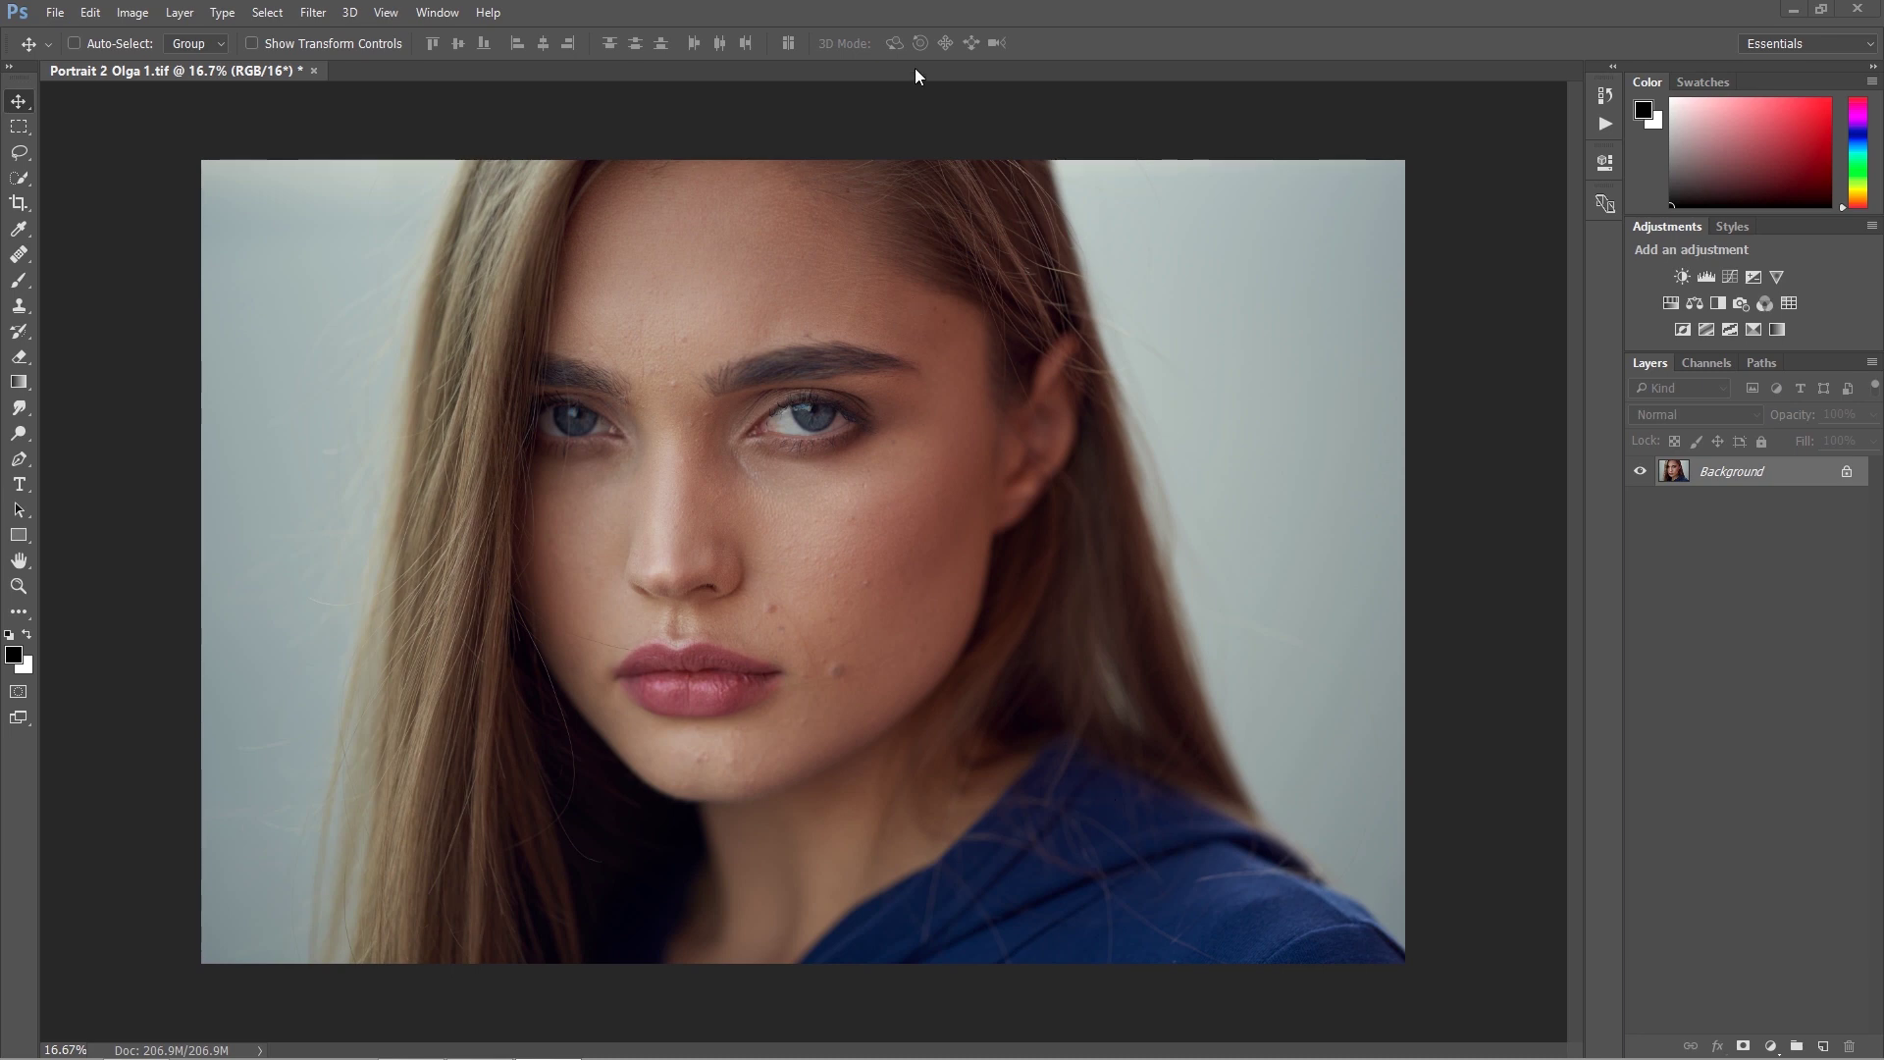
Step: Add a new empty layer above the Background layer and name it Clean
left_click(905, 6)
key("ctrl")
key("ctrl+plus")
key("ctrl+plus")
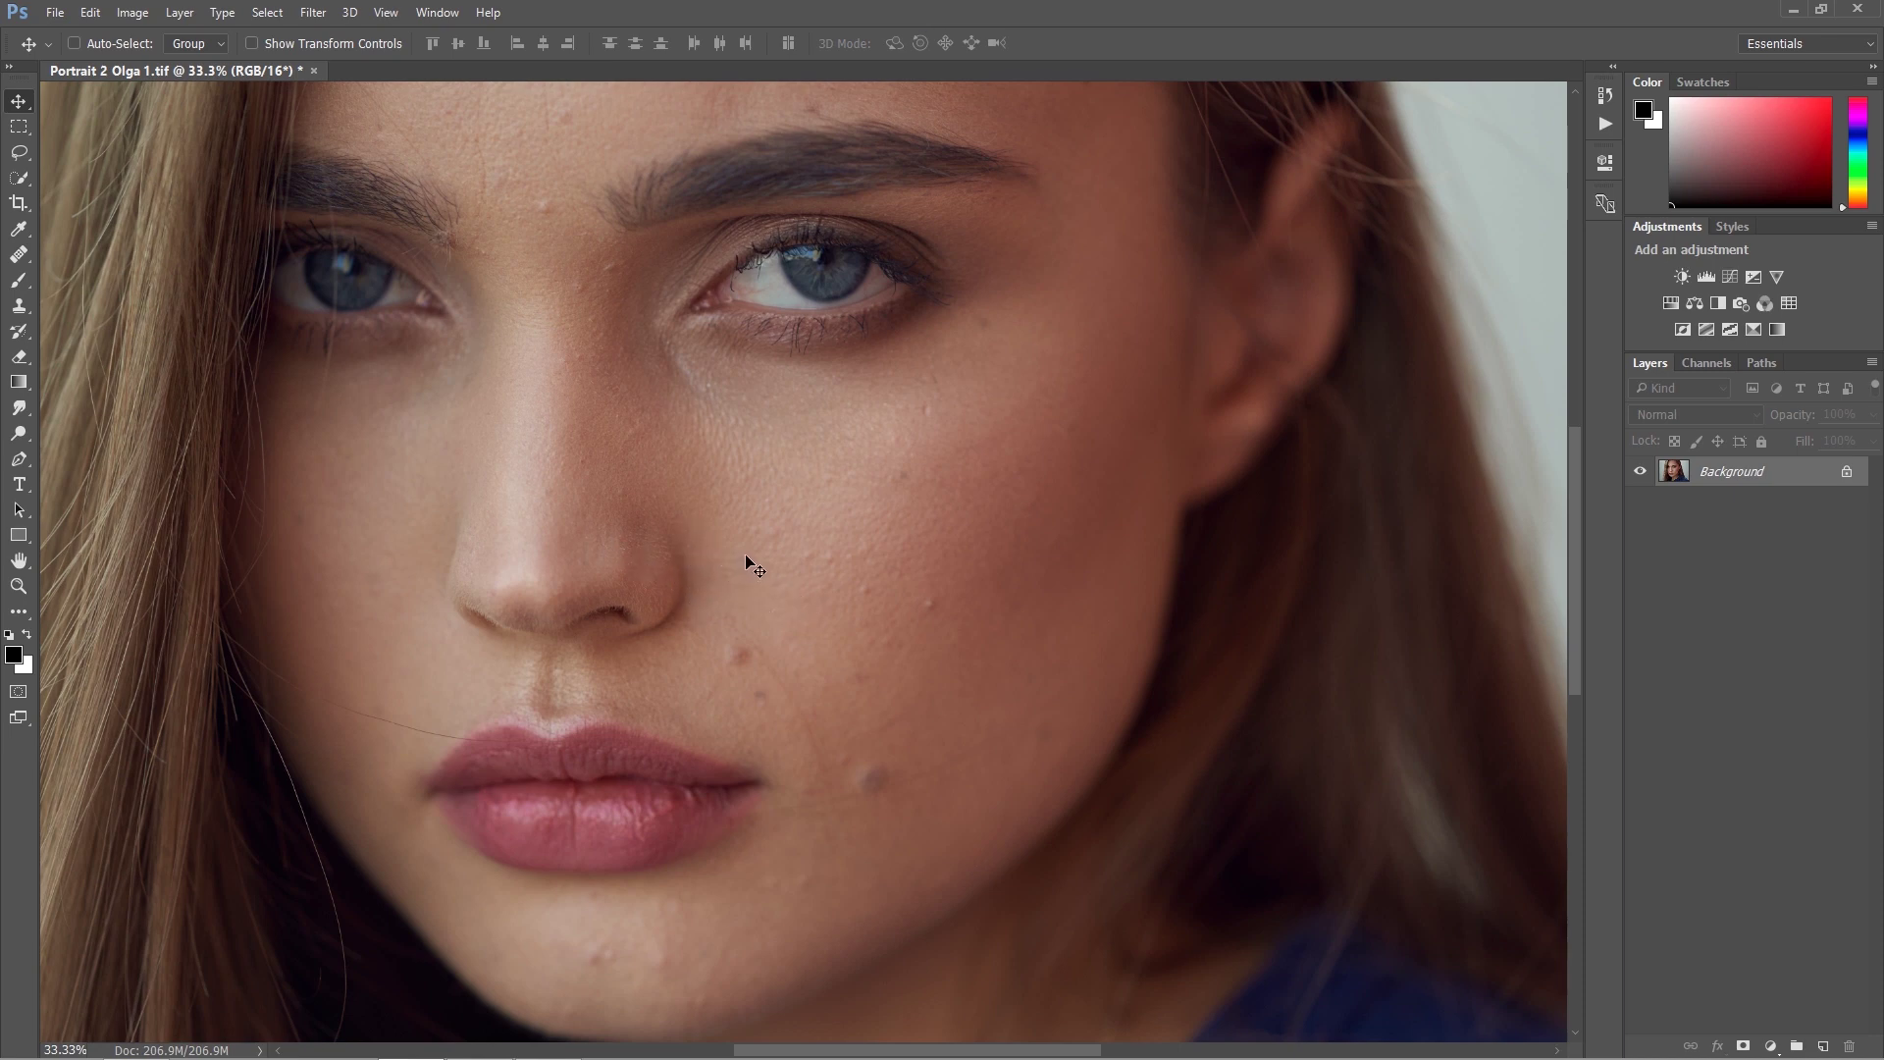
left_click_drag(1574, 532, 1573, 483)
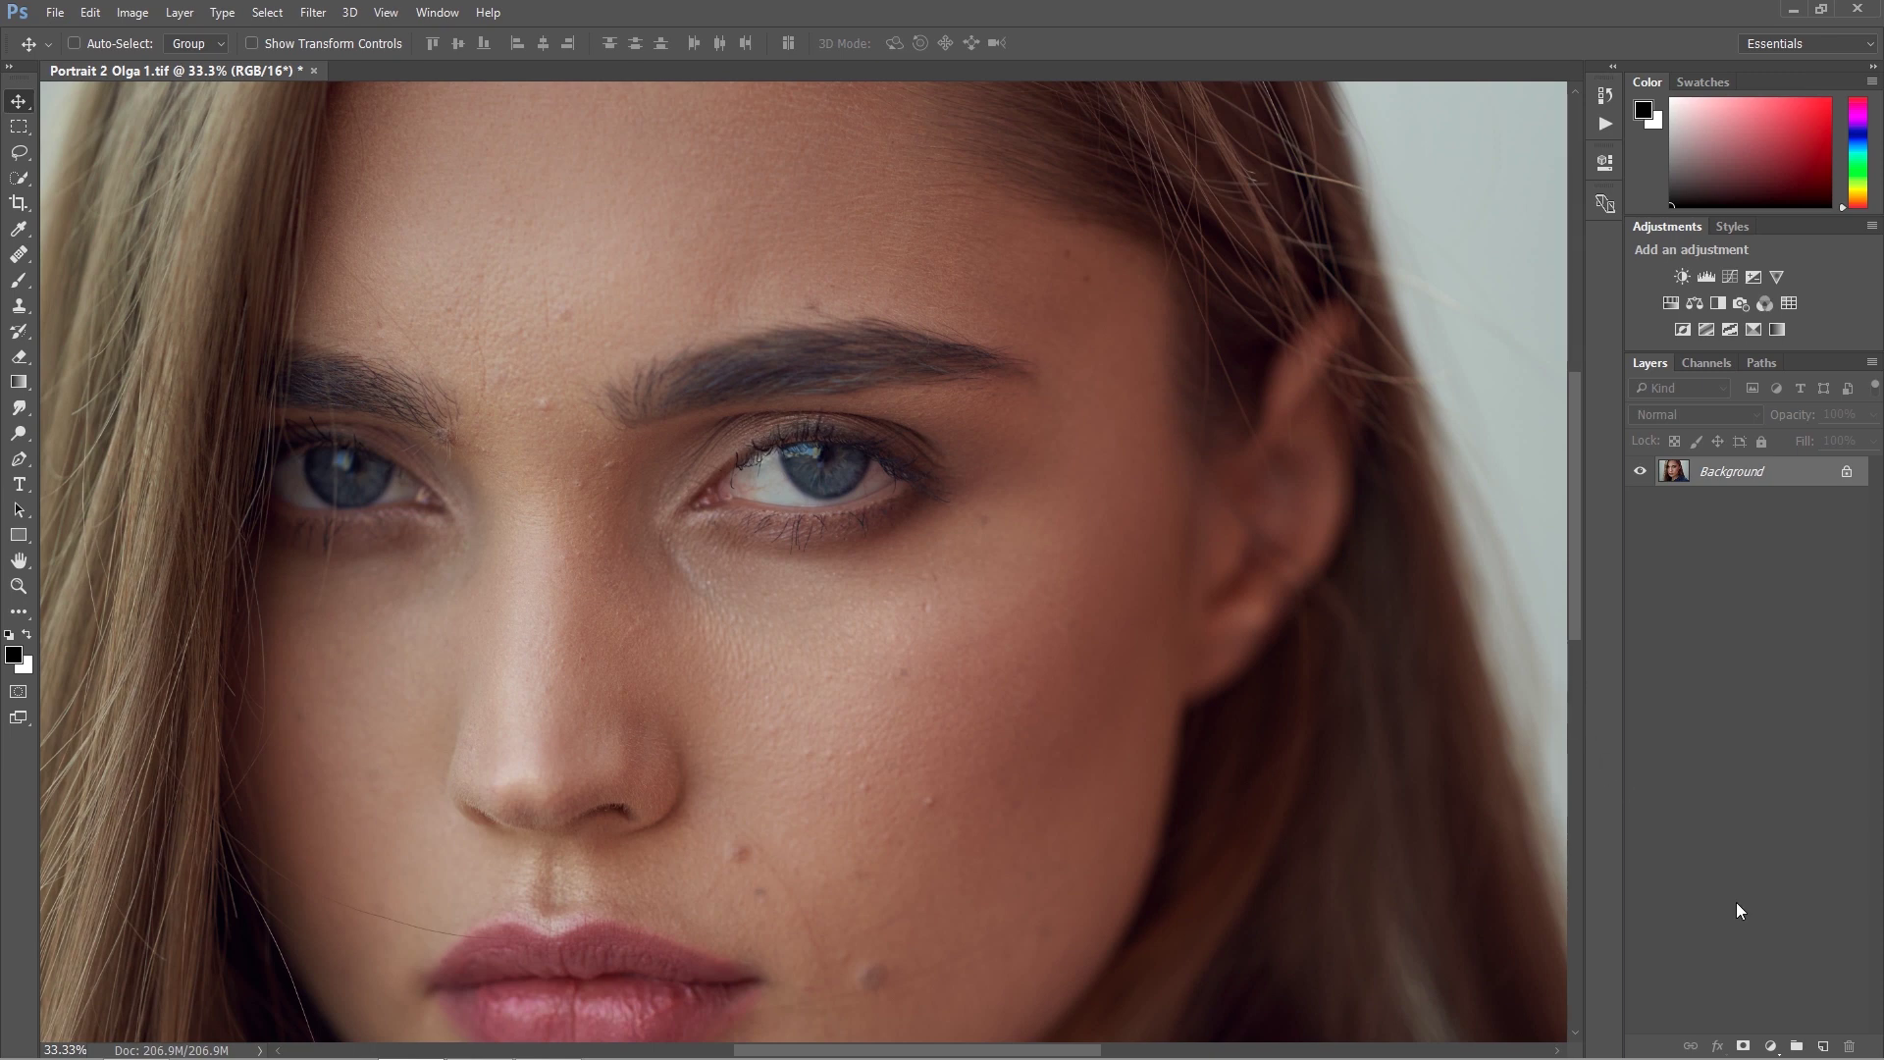
left_click(1822, 1044)
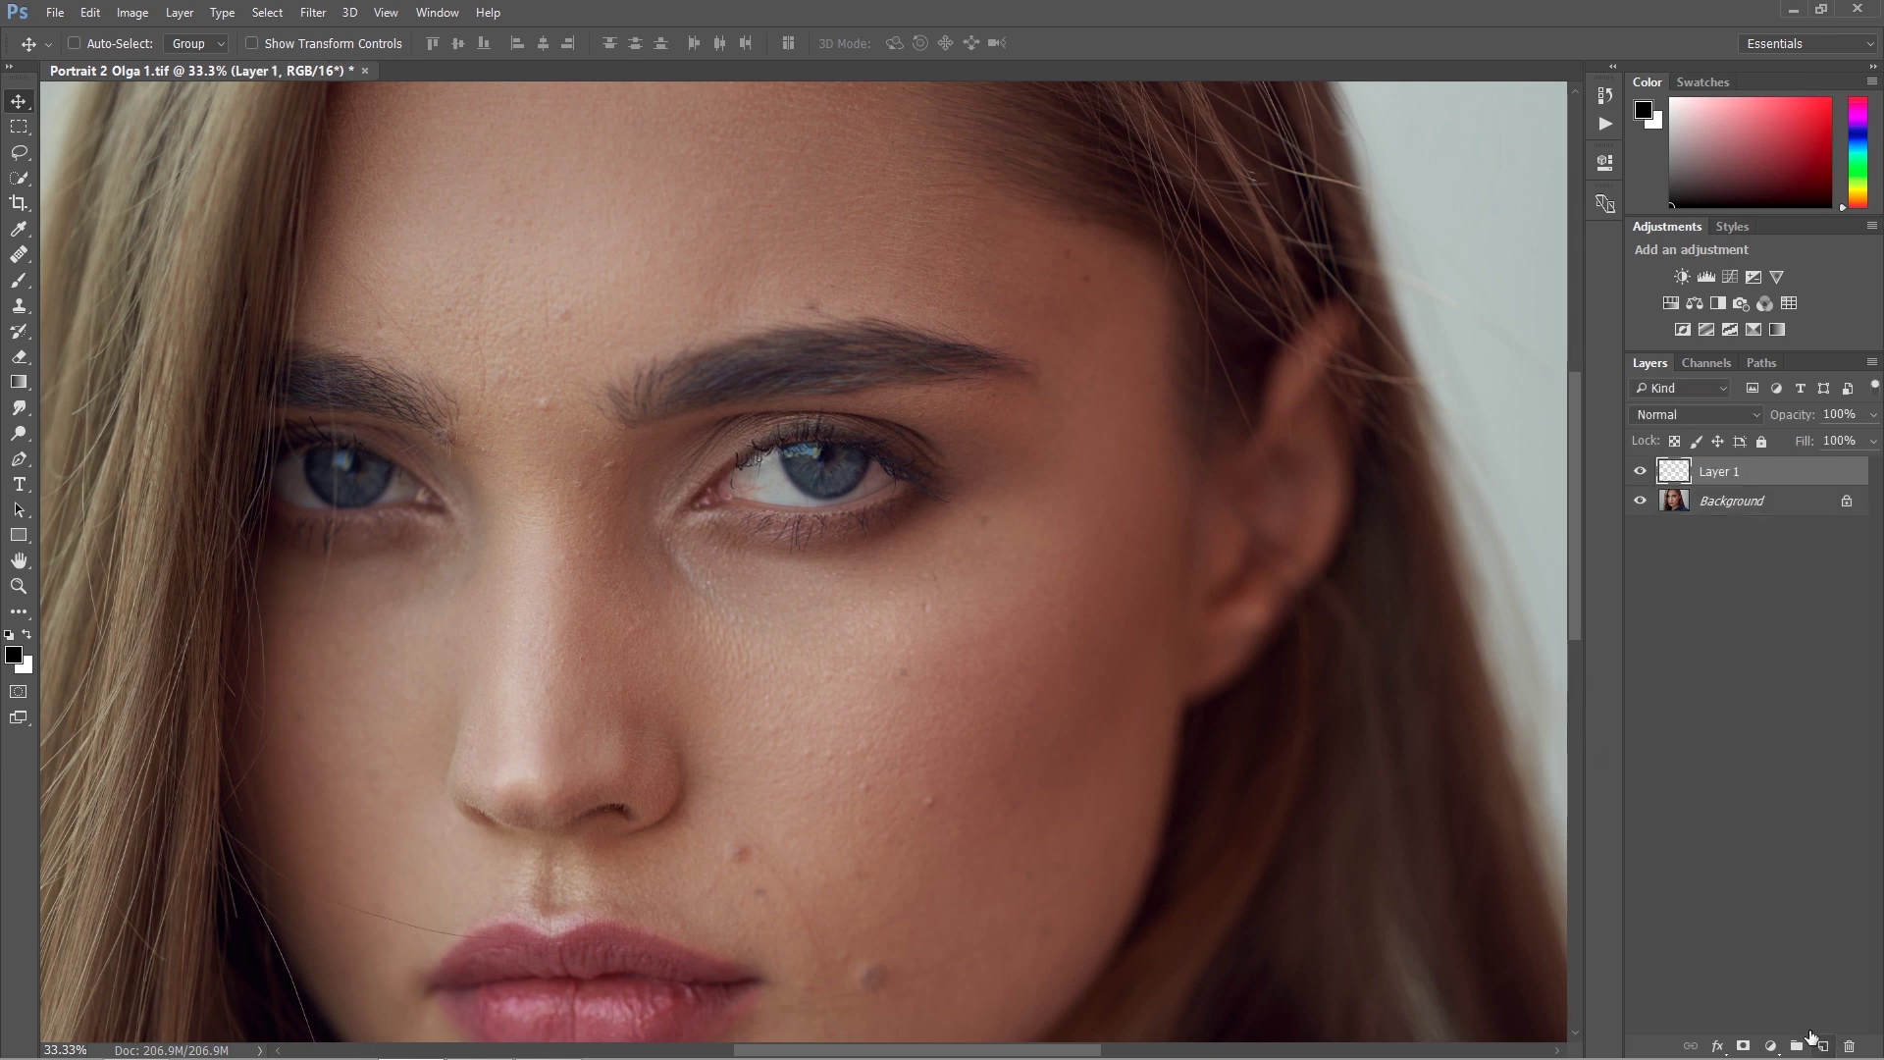
double_click(1720, 473)
type("Clean")
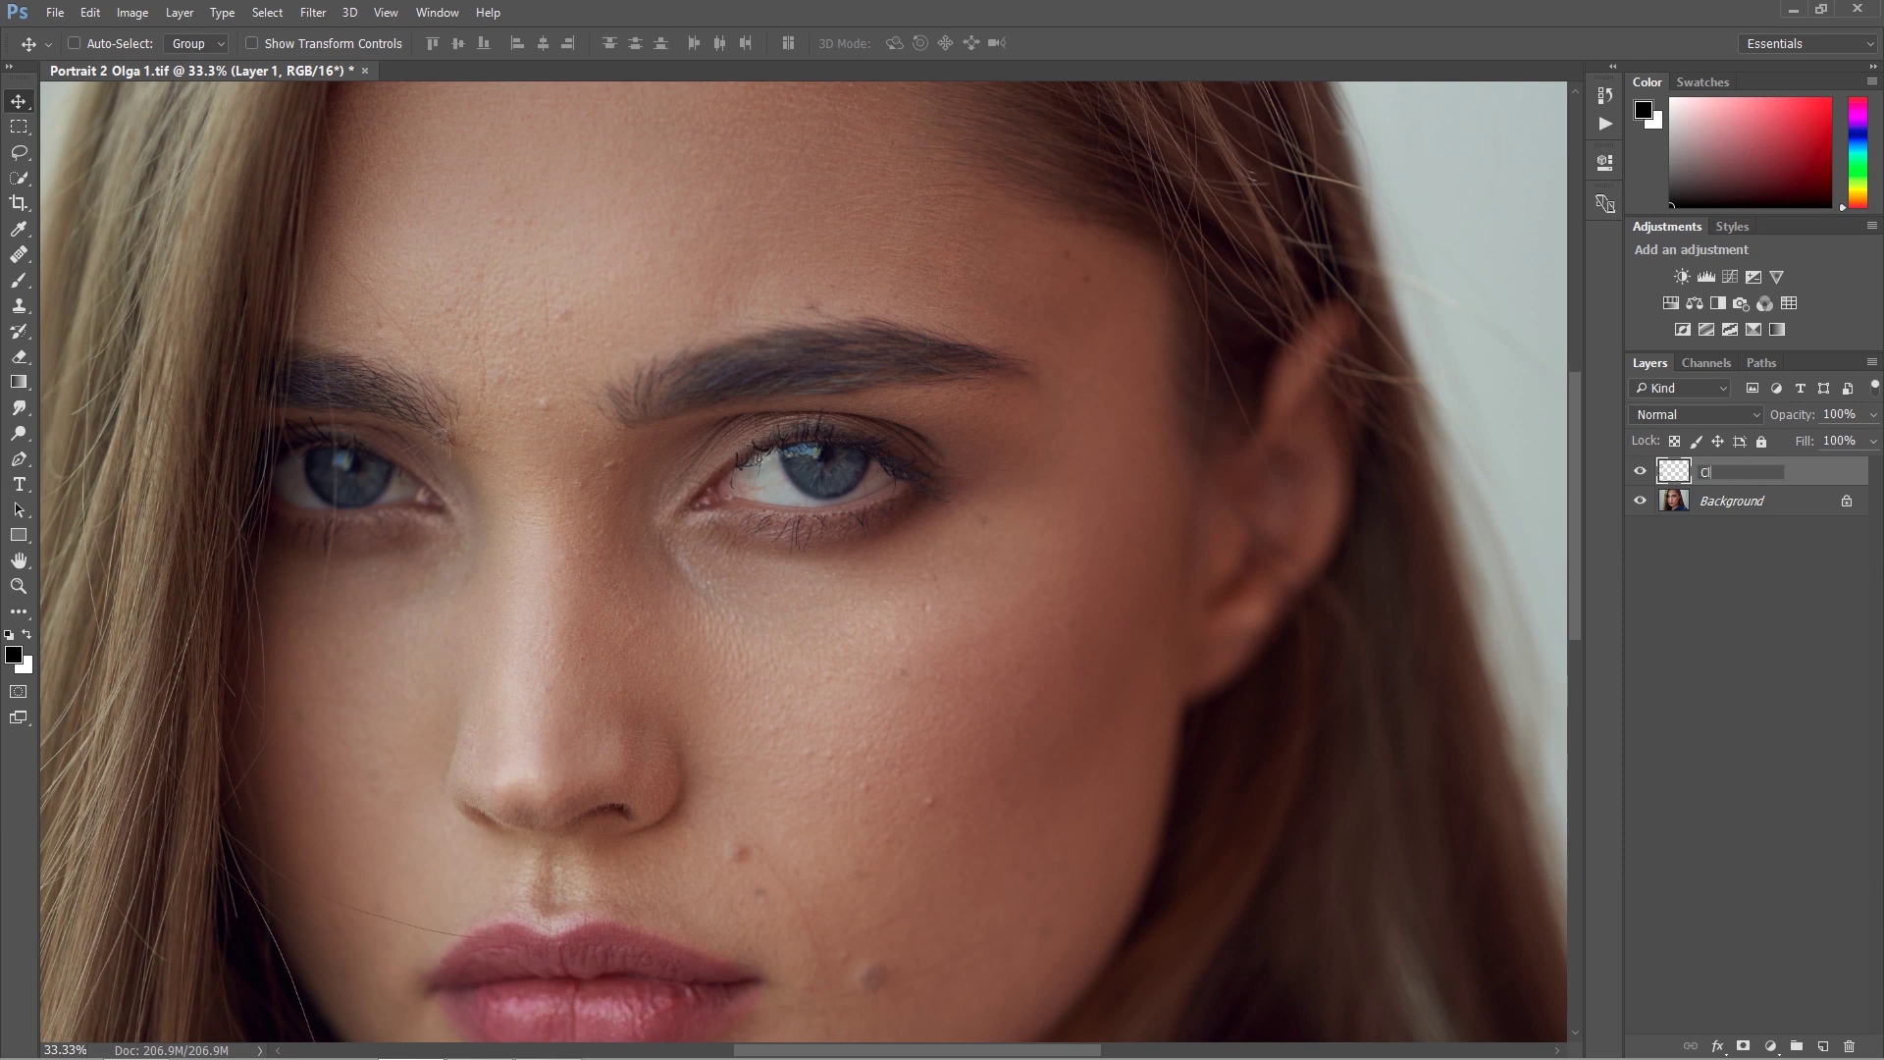
key("Return")
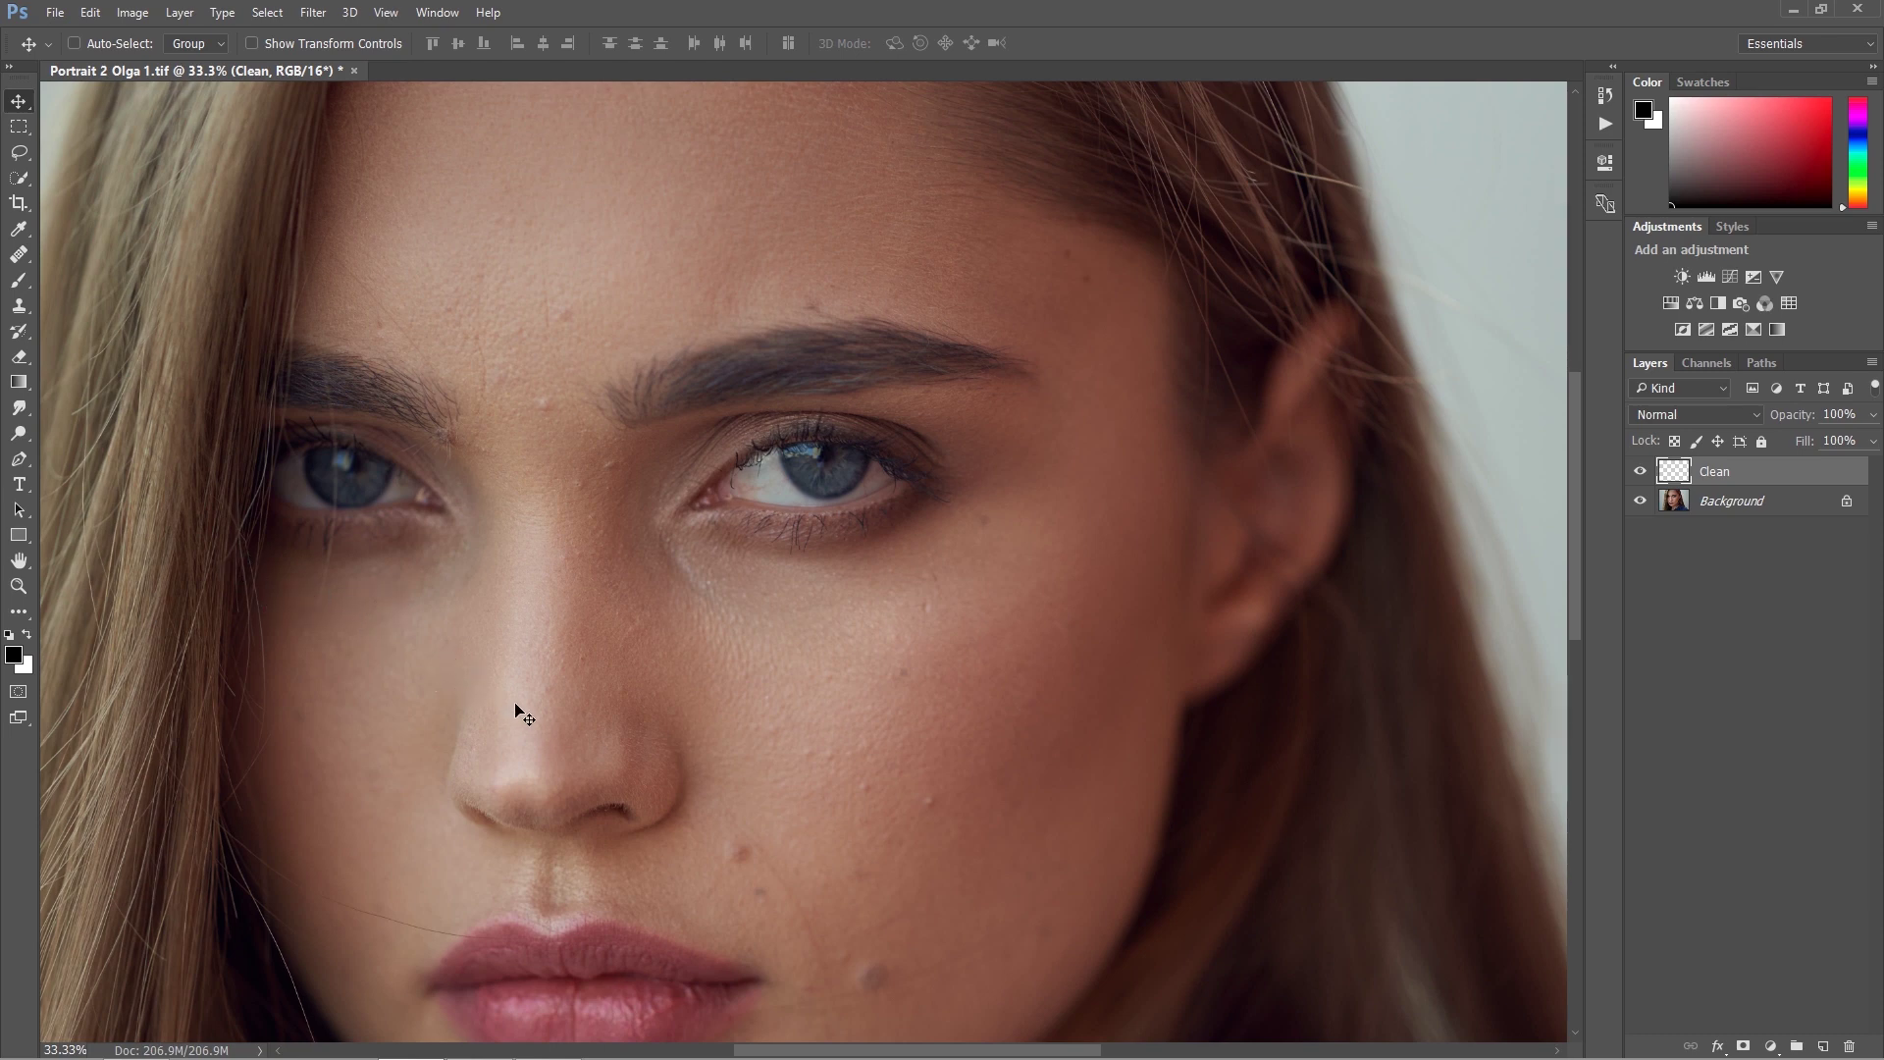
Step: Activate the Healing Brush tool and set its blending mode to Normal
left_click_drag(589, 682, 602, 515)
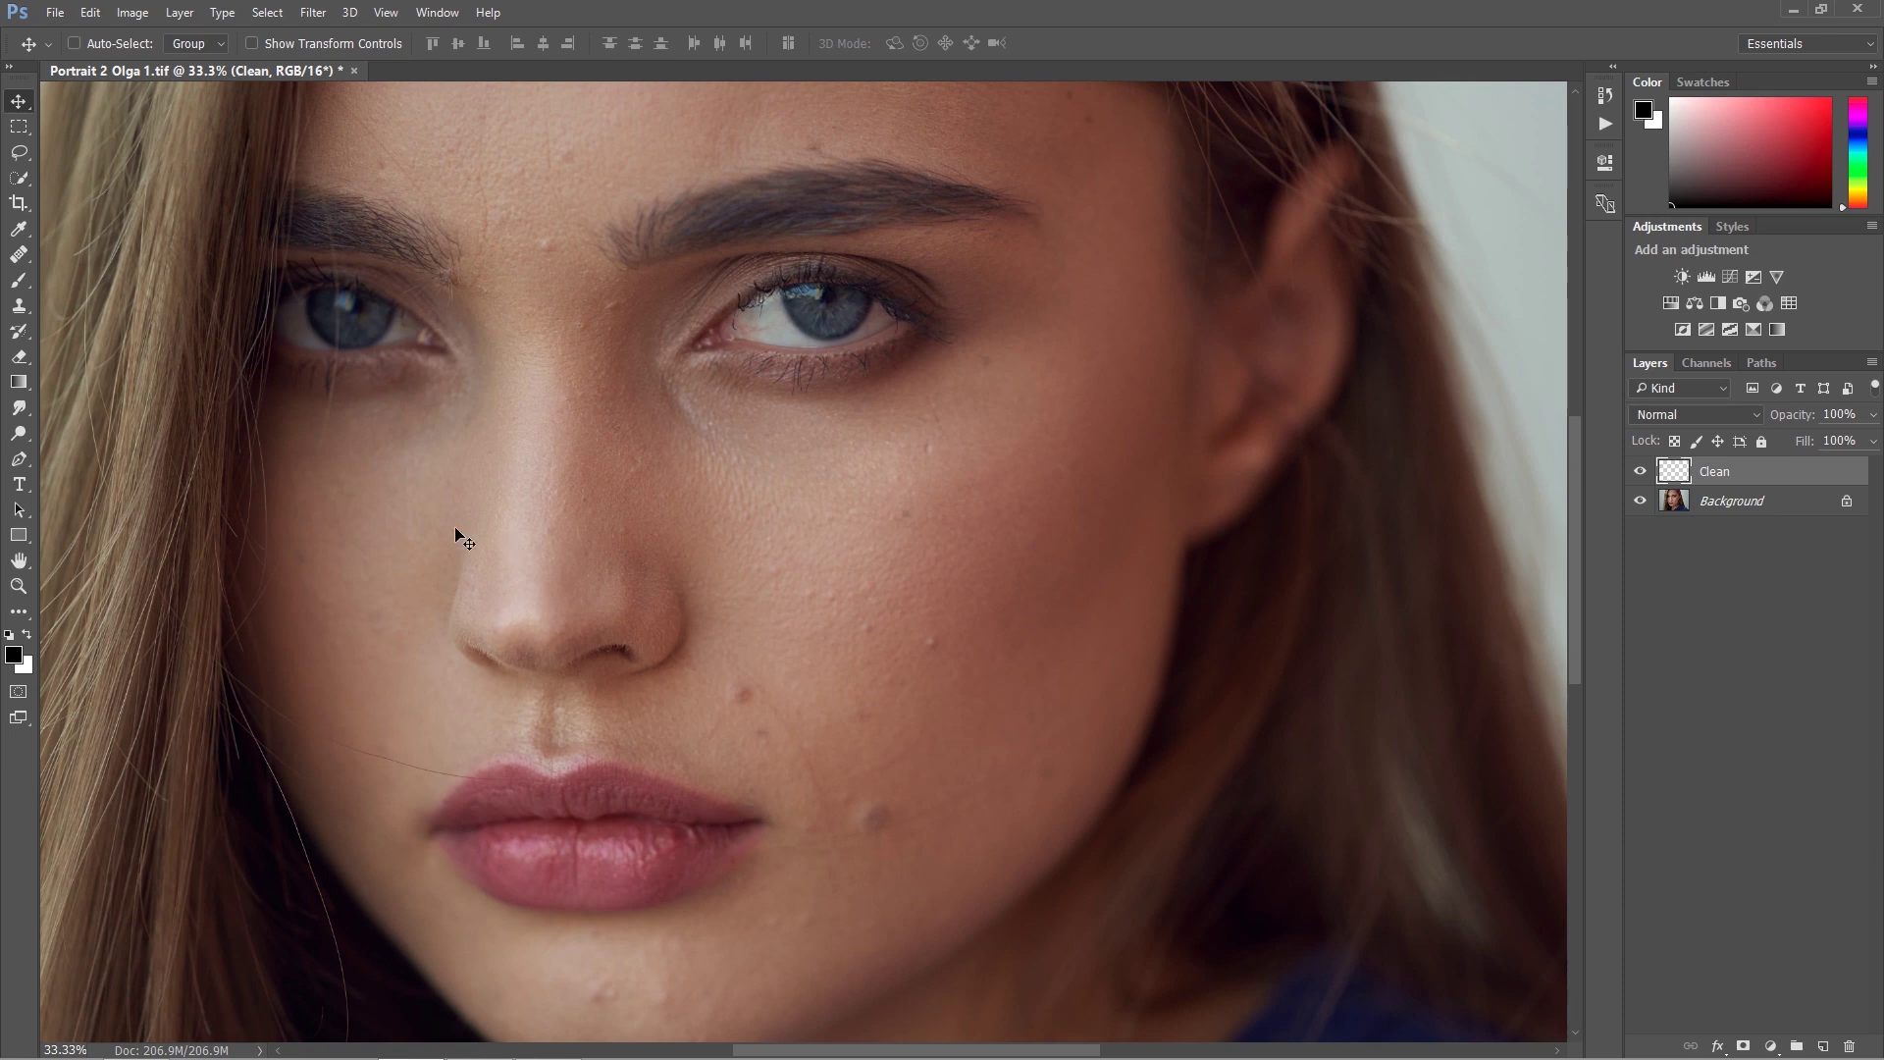
left_click(21, 254)
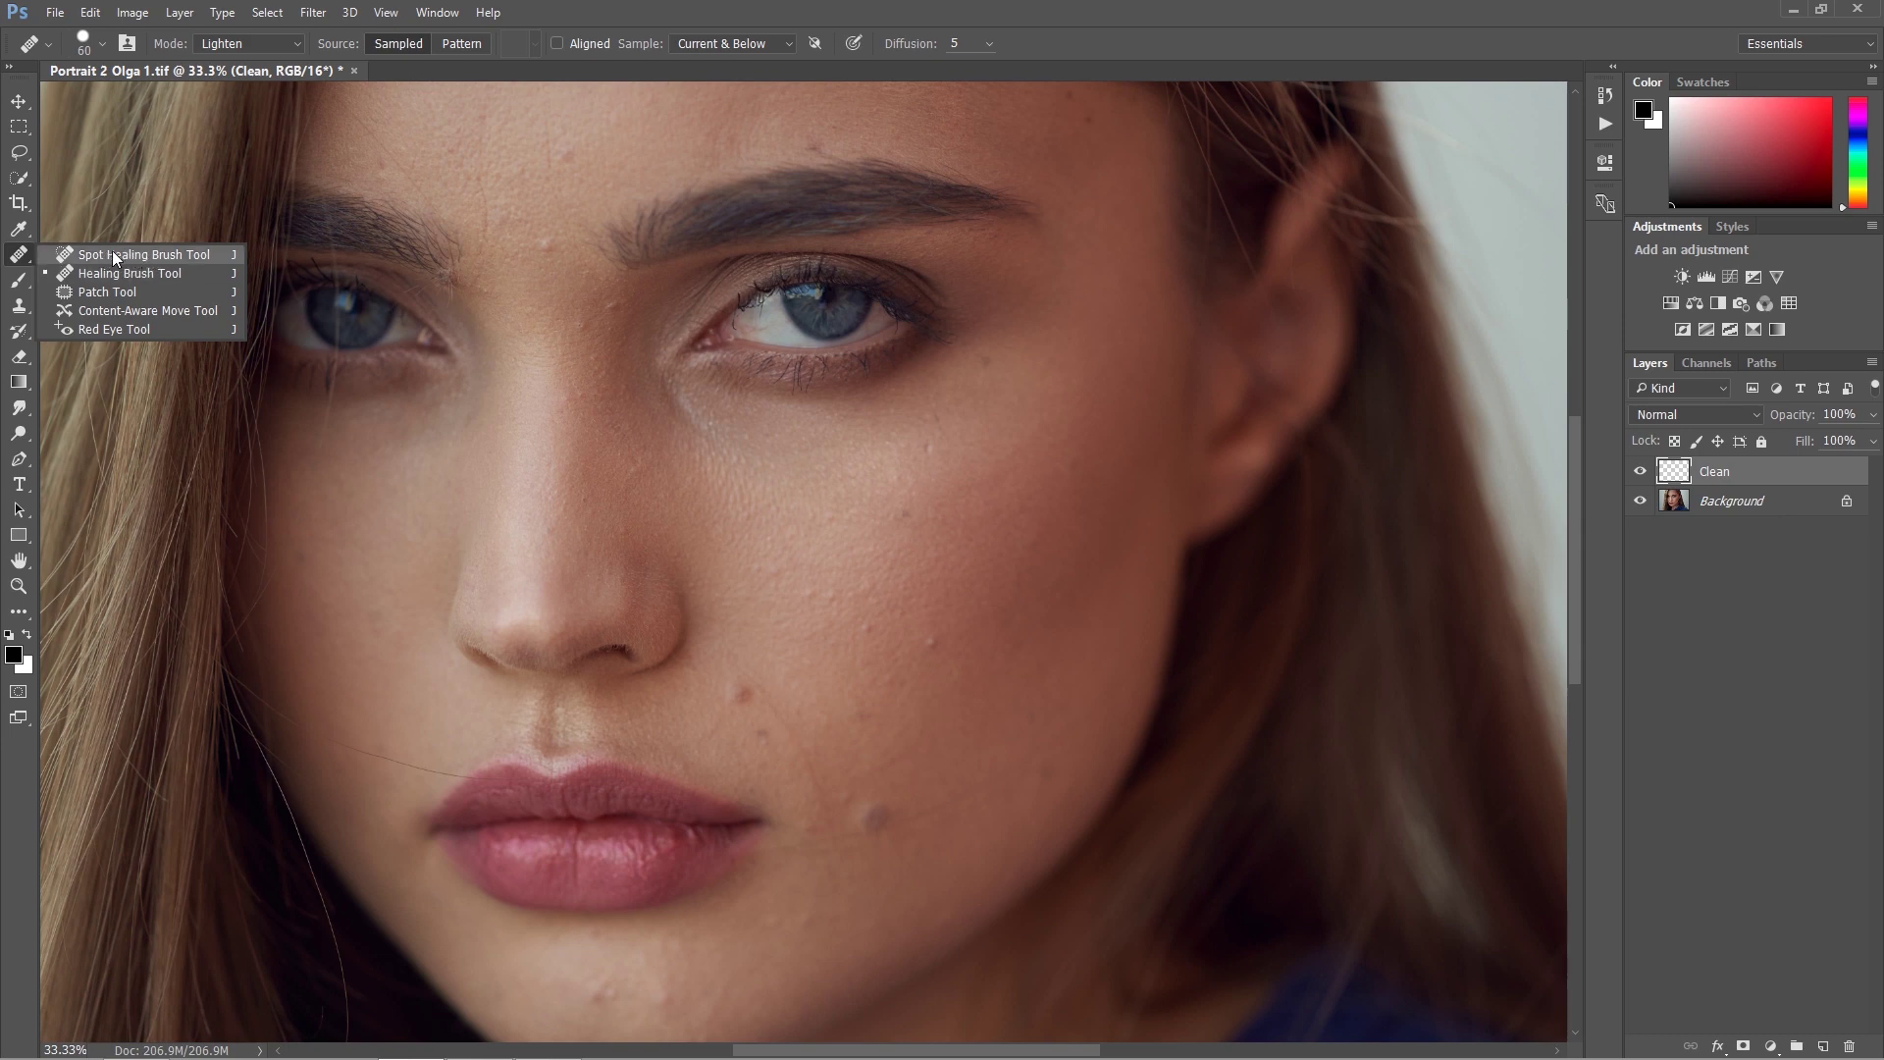
left_click(143, 271)
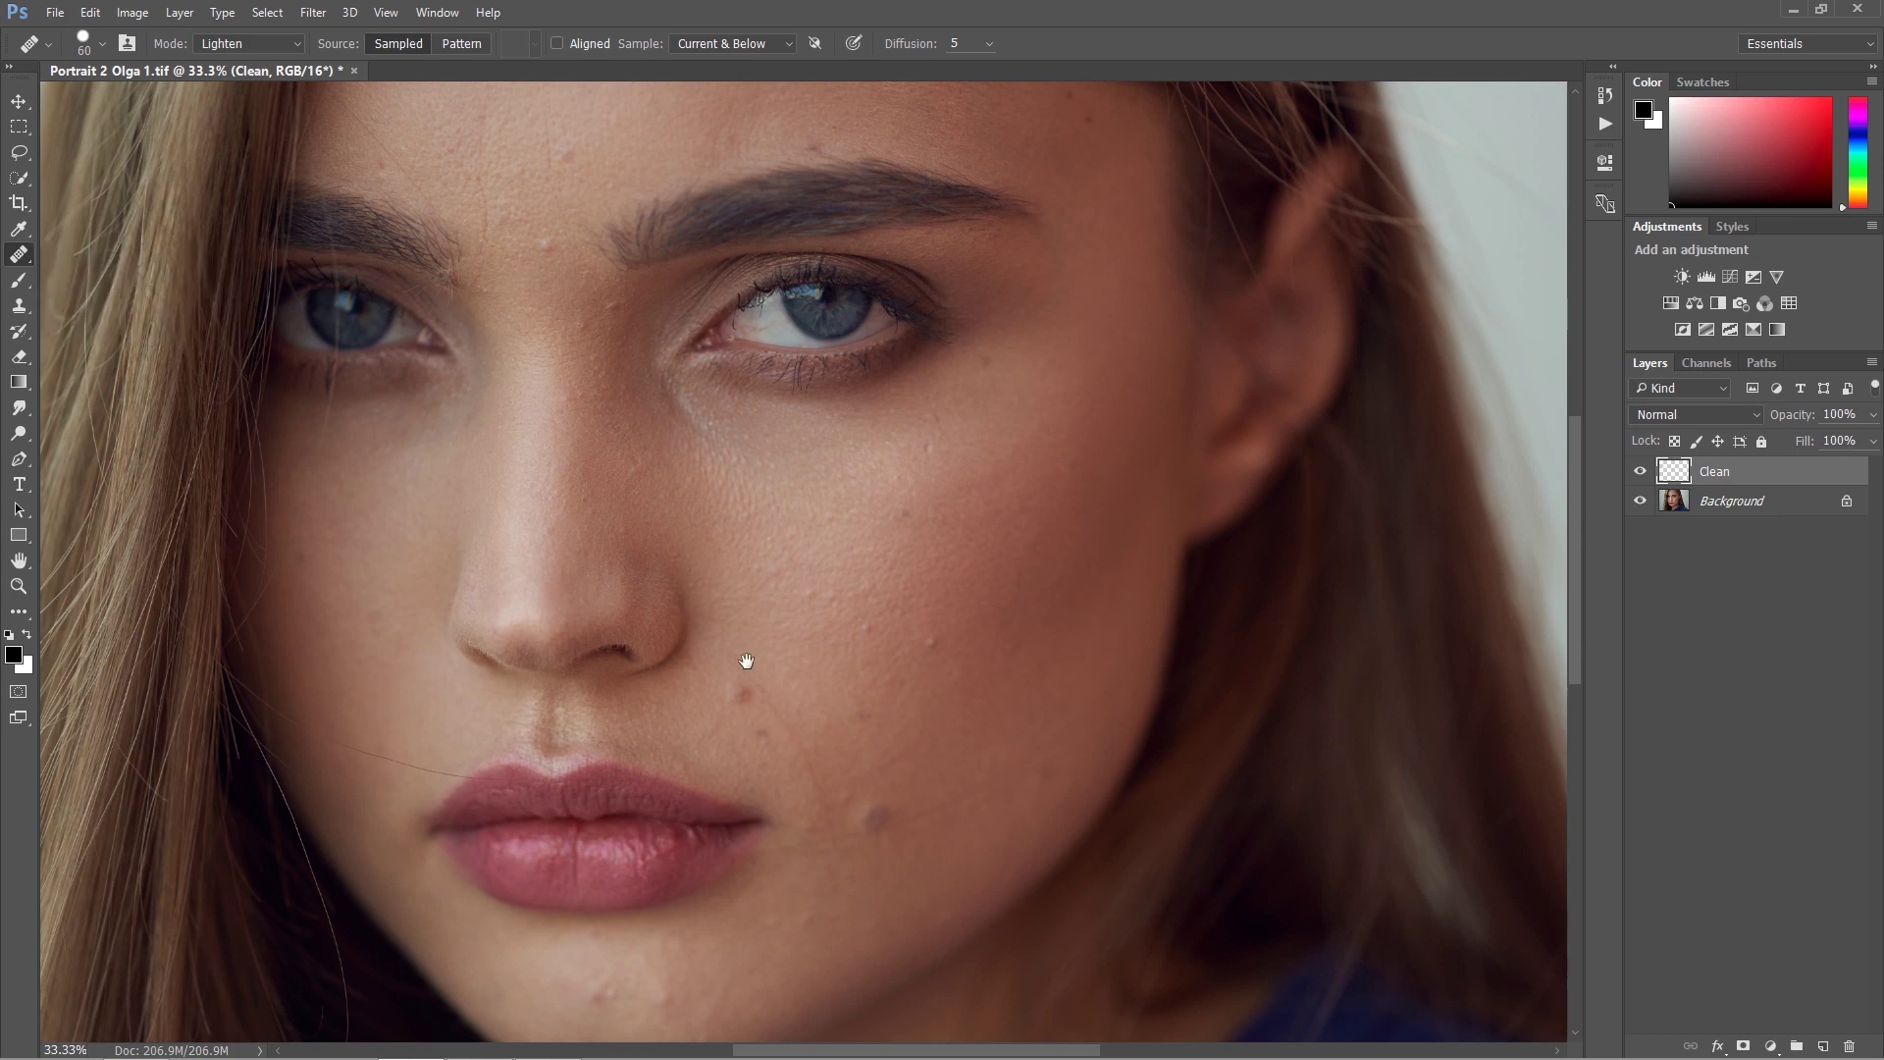
left_click_drag(746, 661, 667, 548)
key("z")
left_click_drag(770, 519, 834, 510)
key("j")
mouse_move(759, 388)
left_mouse_down()
mouse_move(761, 534)
mouse_move(908, 738)
left_mouse_up()
left_click_drag(493, 286, 592, 408)
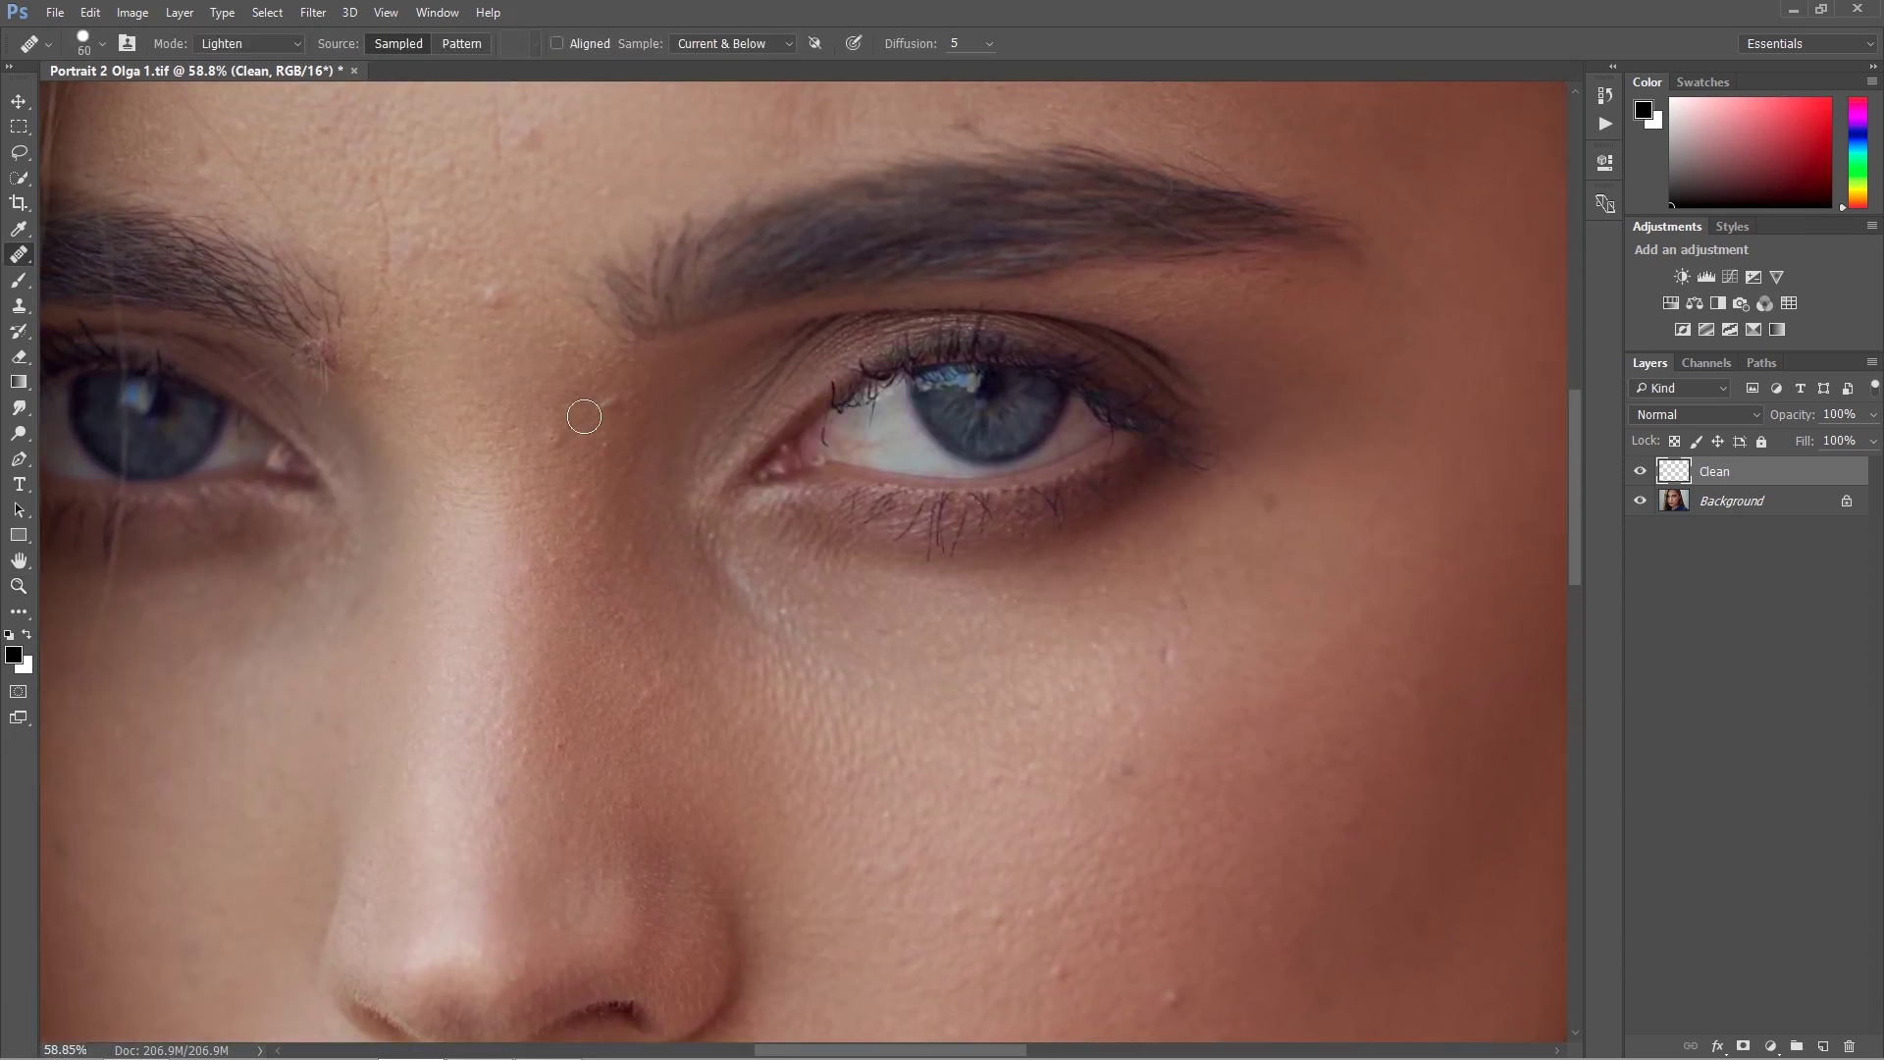
left_click(255, 50)
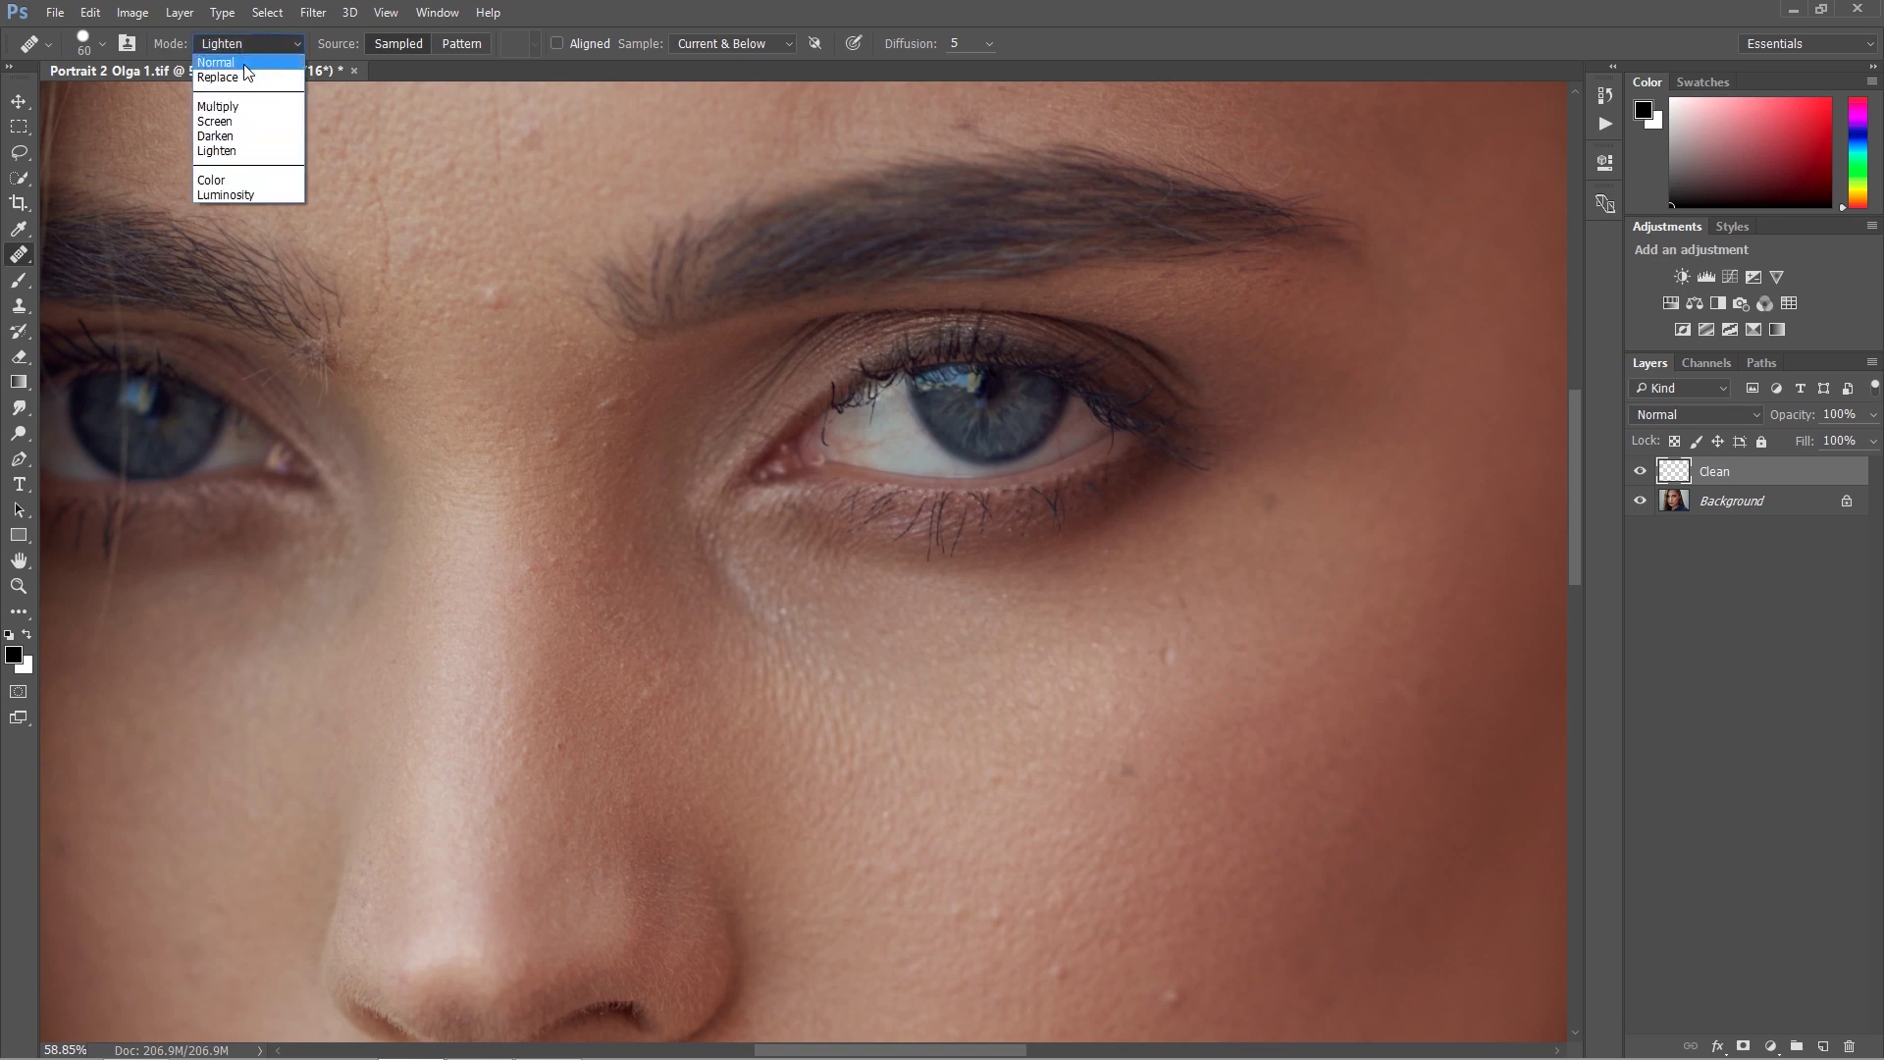
left_click(244, 64)
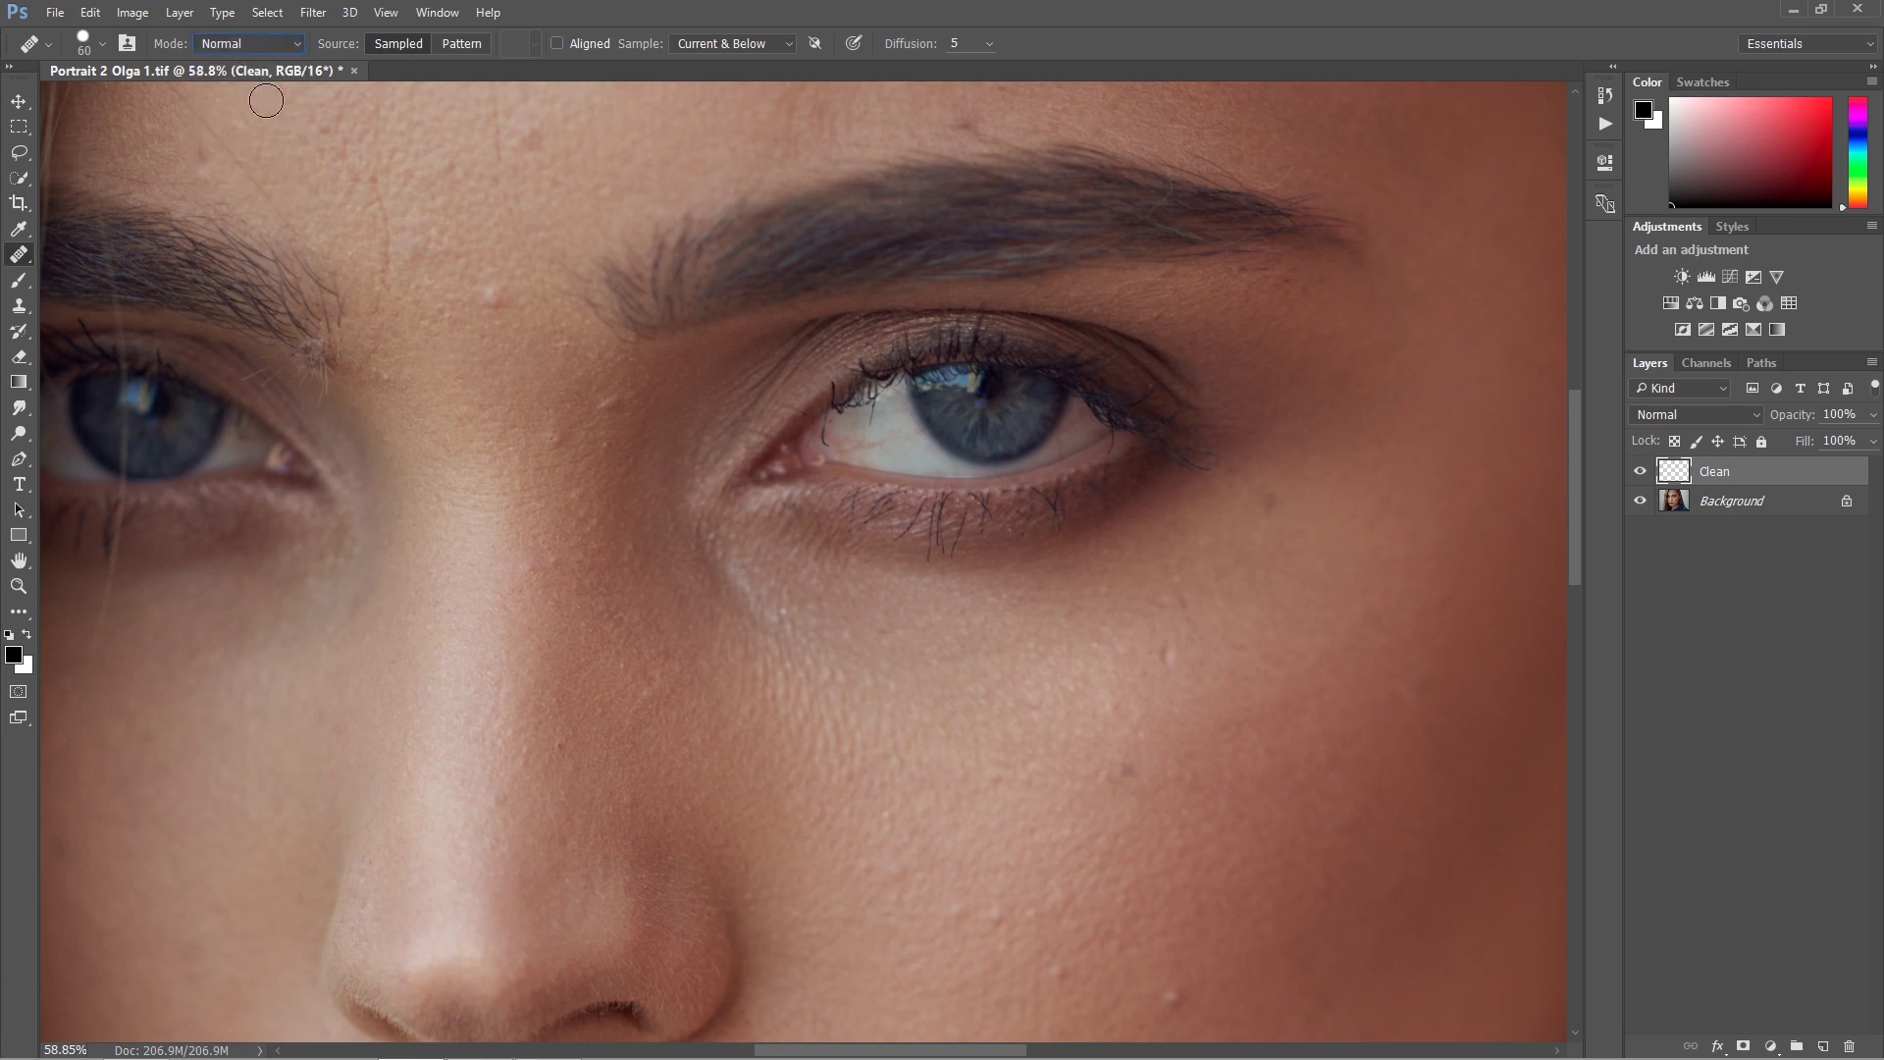
Step: Reduce the healing brush size to 35 px and set its sampling to Current & Below
left_click(103, 44)
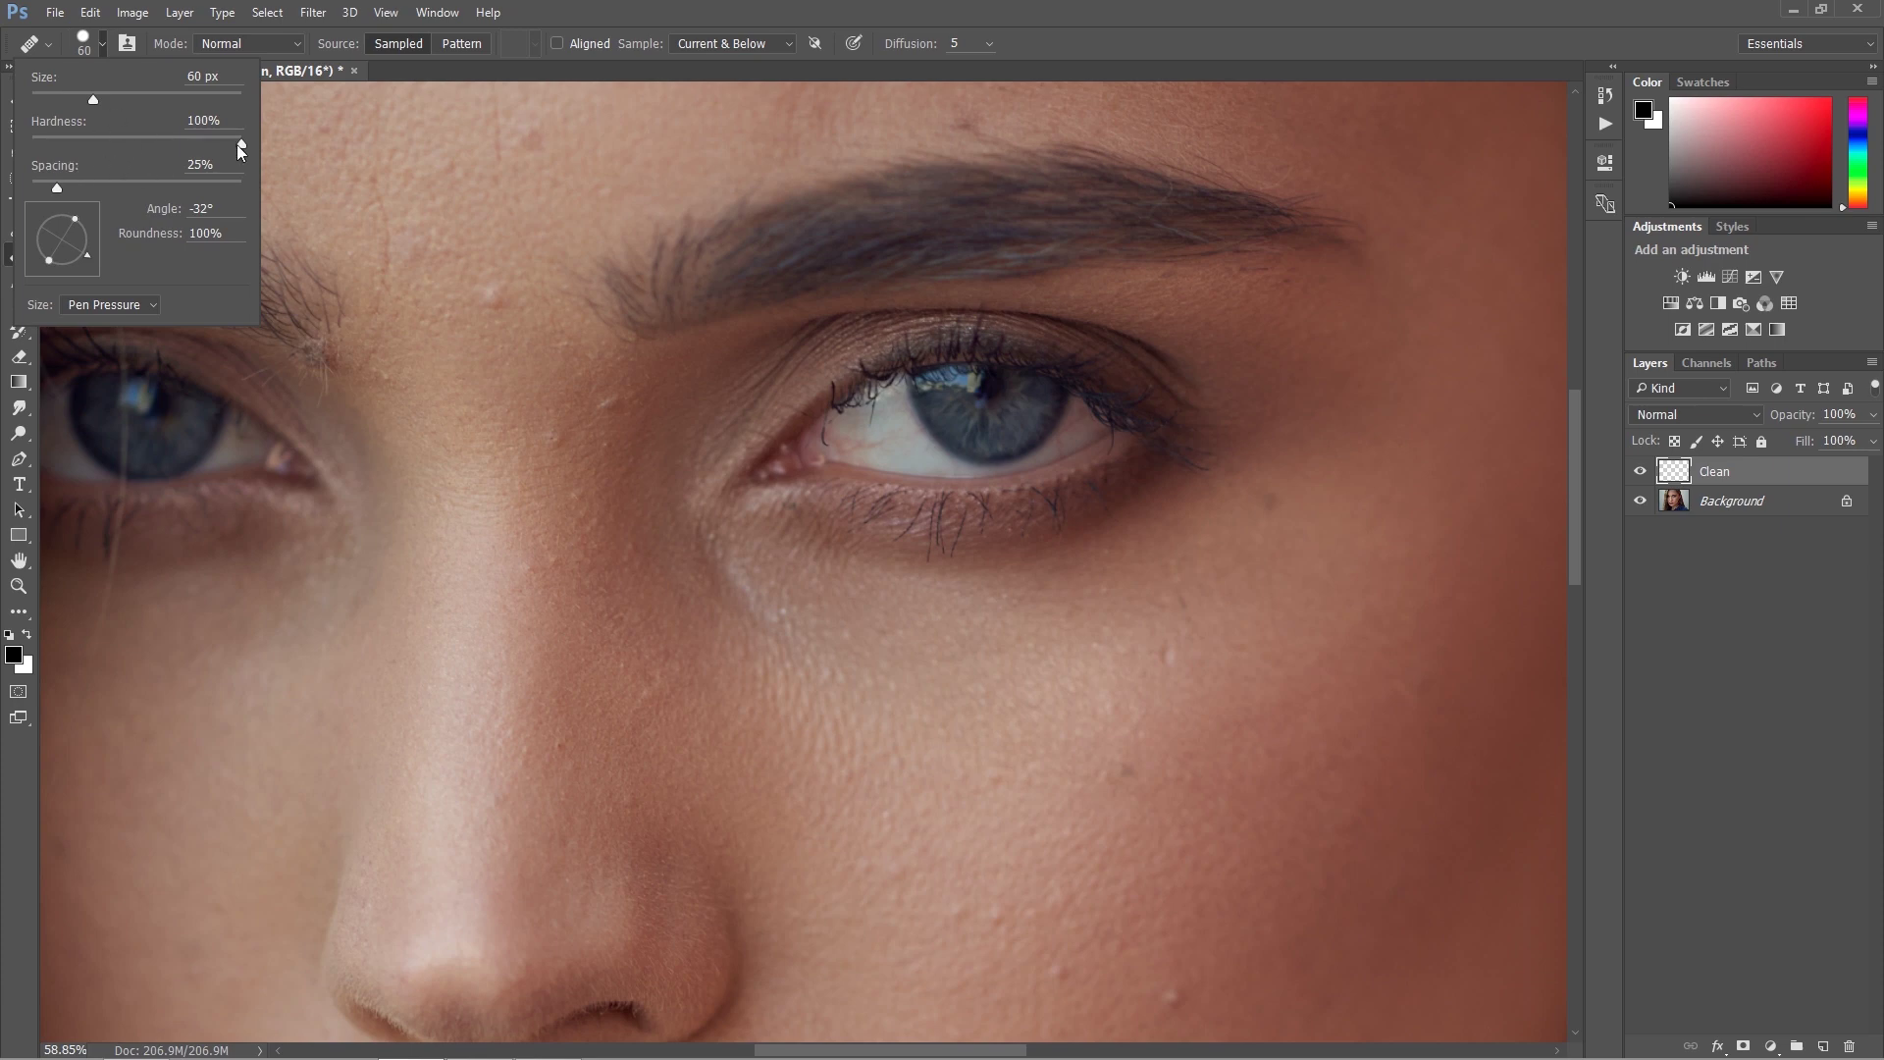
left_click(103, 44)
key("bracketleft")
key("bracketleft")
key("bracketleft")
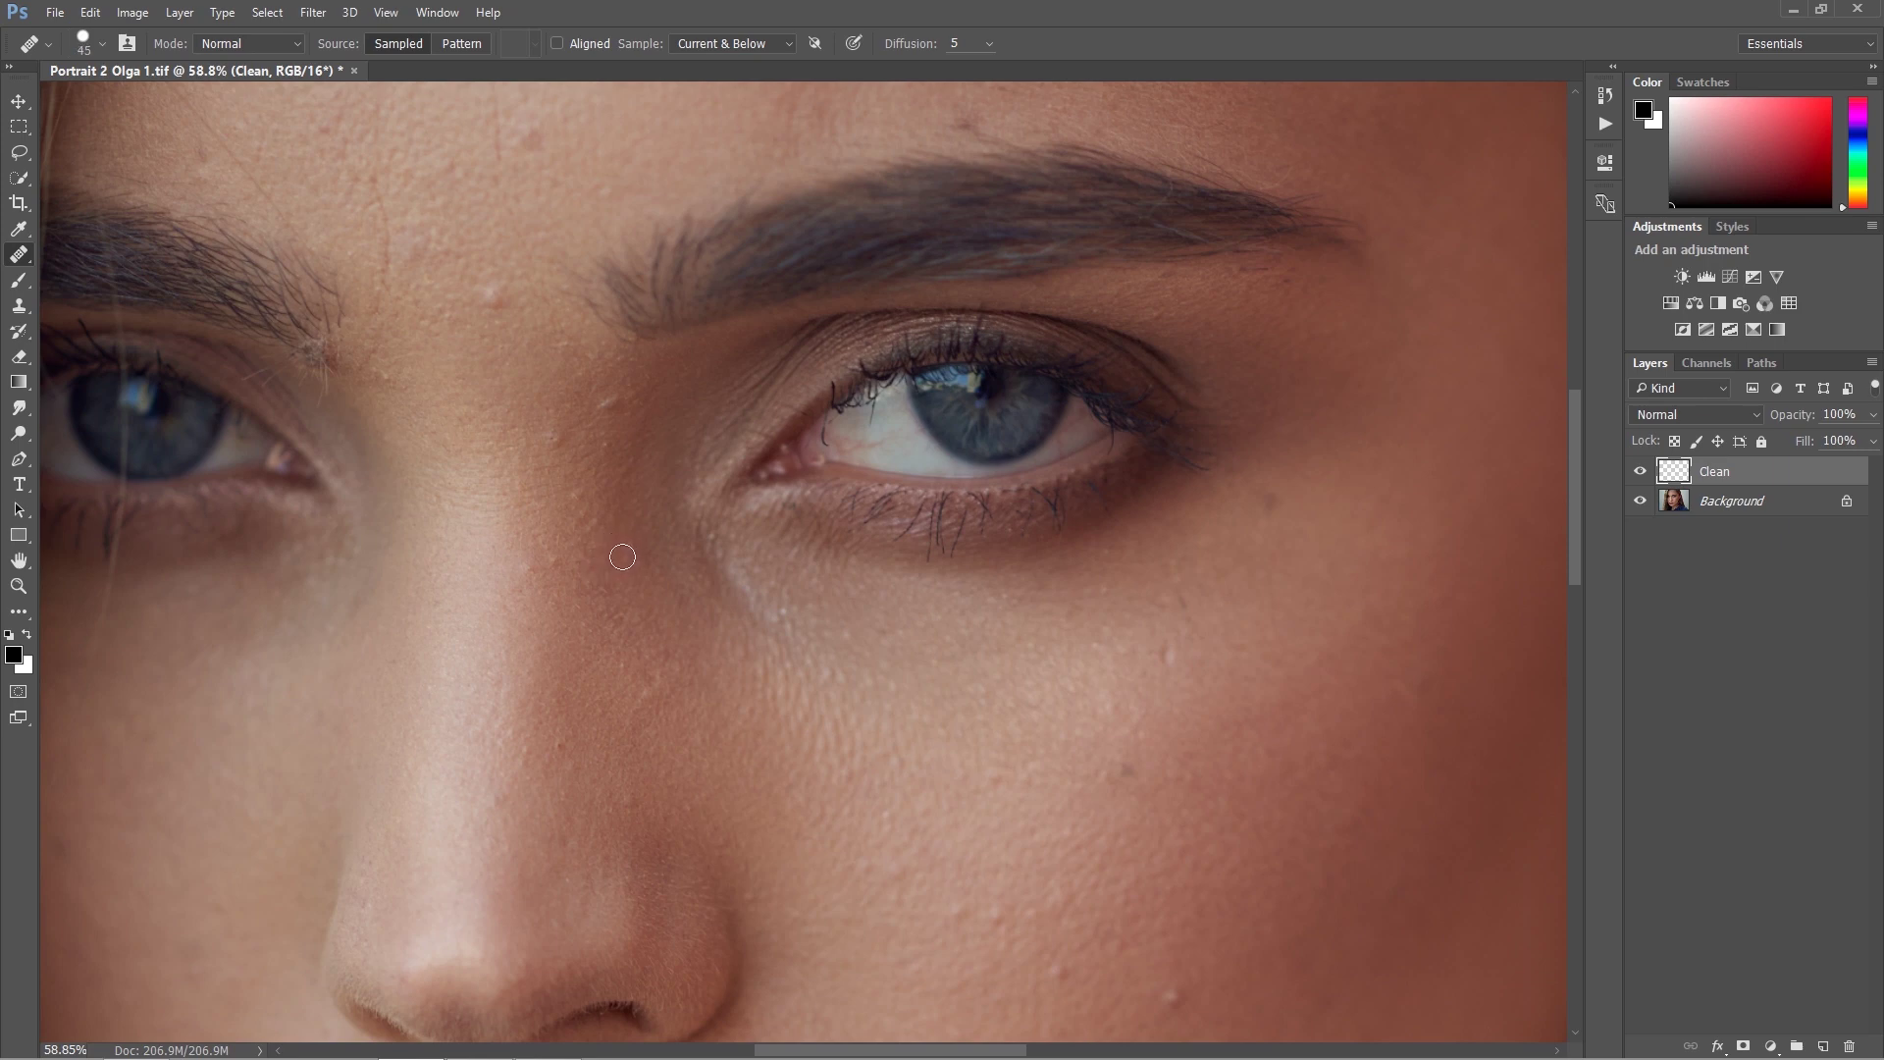
key("bracketleft")
key("bracketleft")
key("alt")
left_click(553, 469, "alt")
left_click(703, 47)
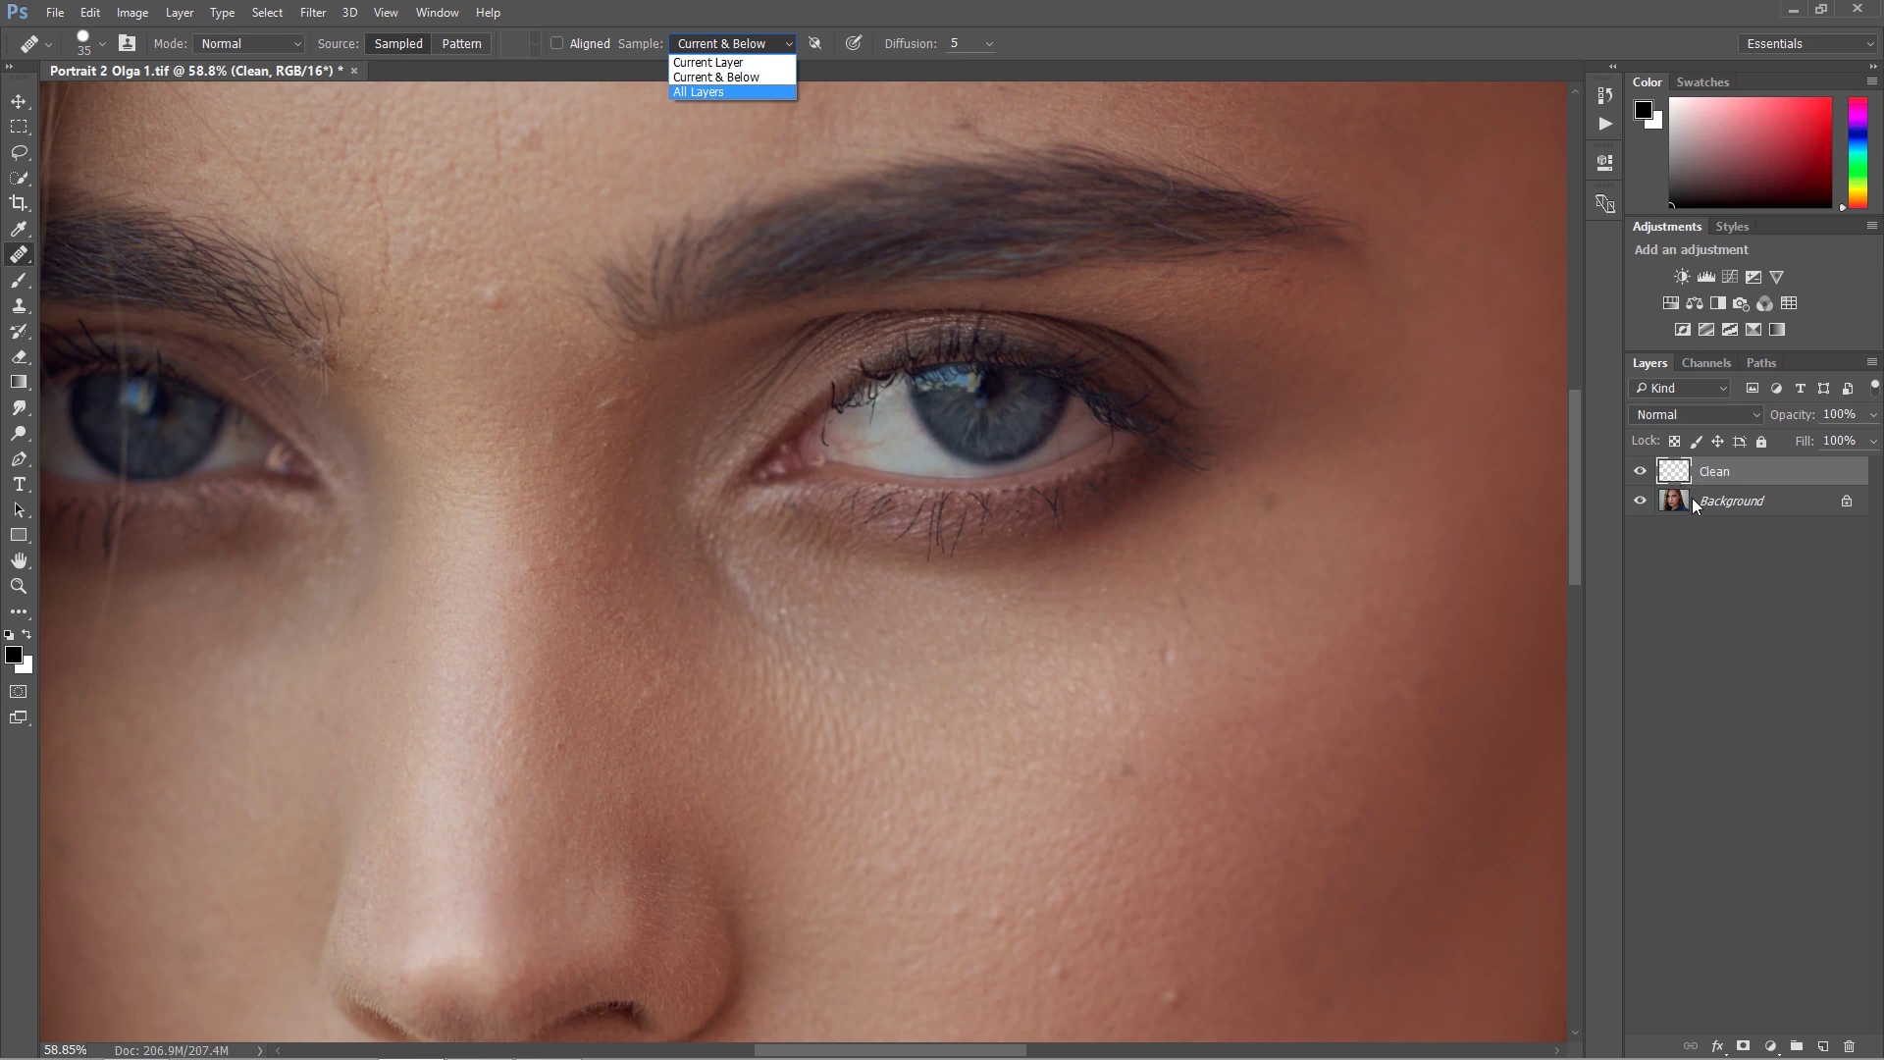
left_click(755, 83)
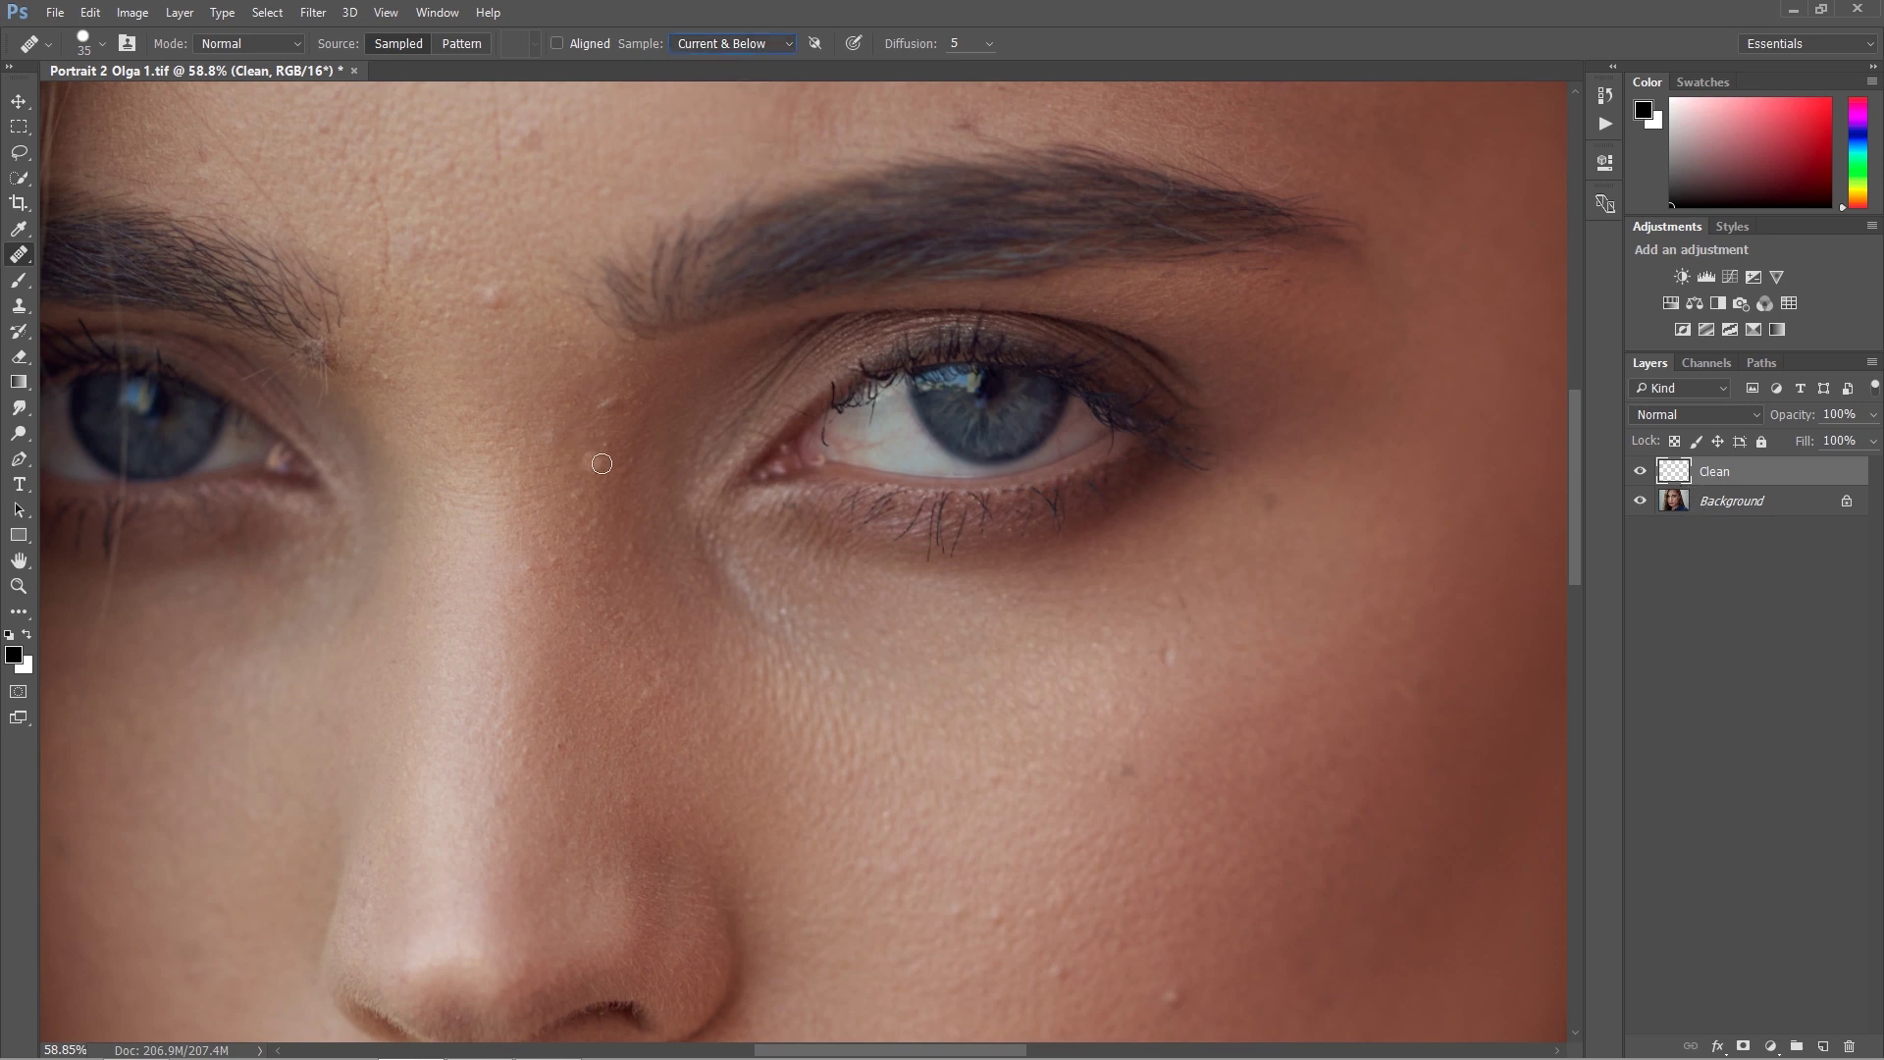
Step: Heal the bumps on the bridge of the nose and between the eyebrows using nearby clean skin
left_click(612, 426, "alt")
left_click(610, 399)
left_click(603, 428, "alt")
left_click(604, 401)
left_click(504, 325, "alt")
left_click(494, 301)
Step: Heal the small spot on the shaded side of the nose with skin sampled from just above it
scroll(518, 353, "up", 3)
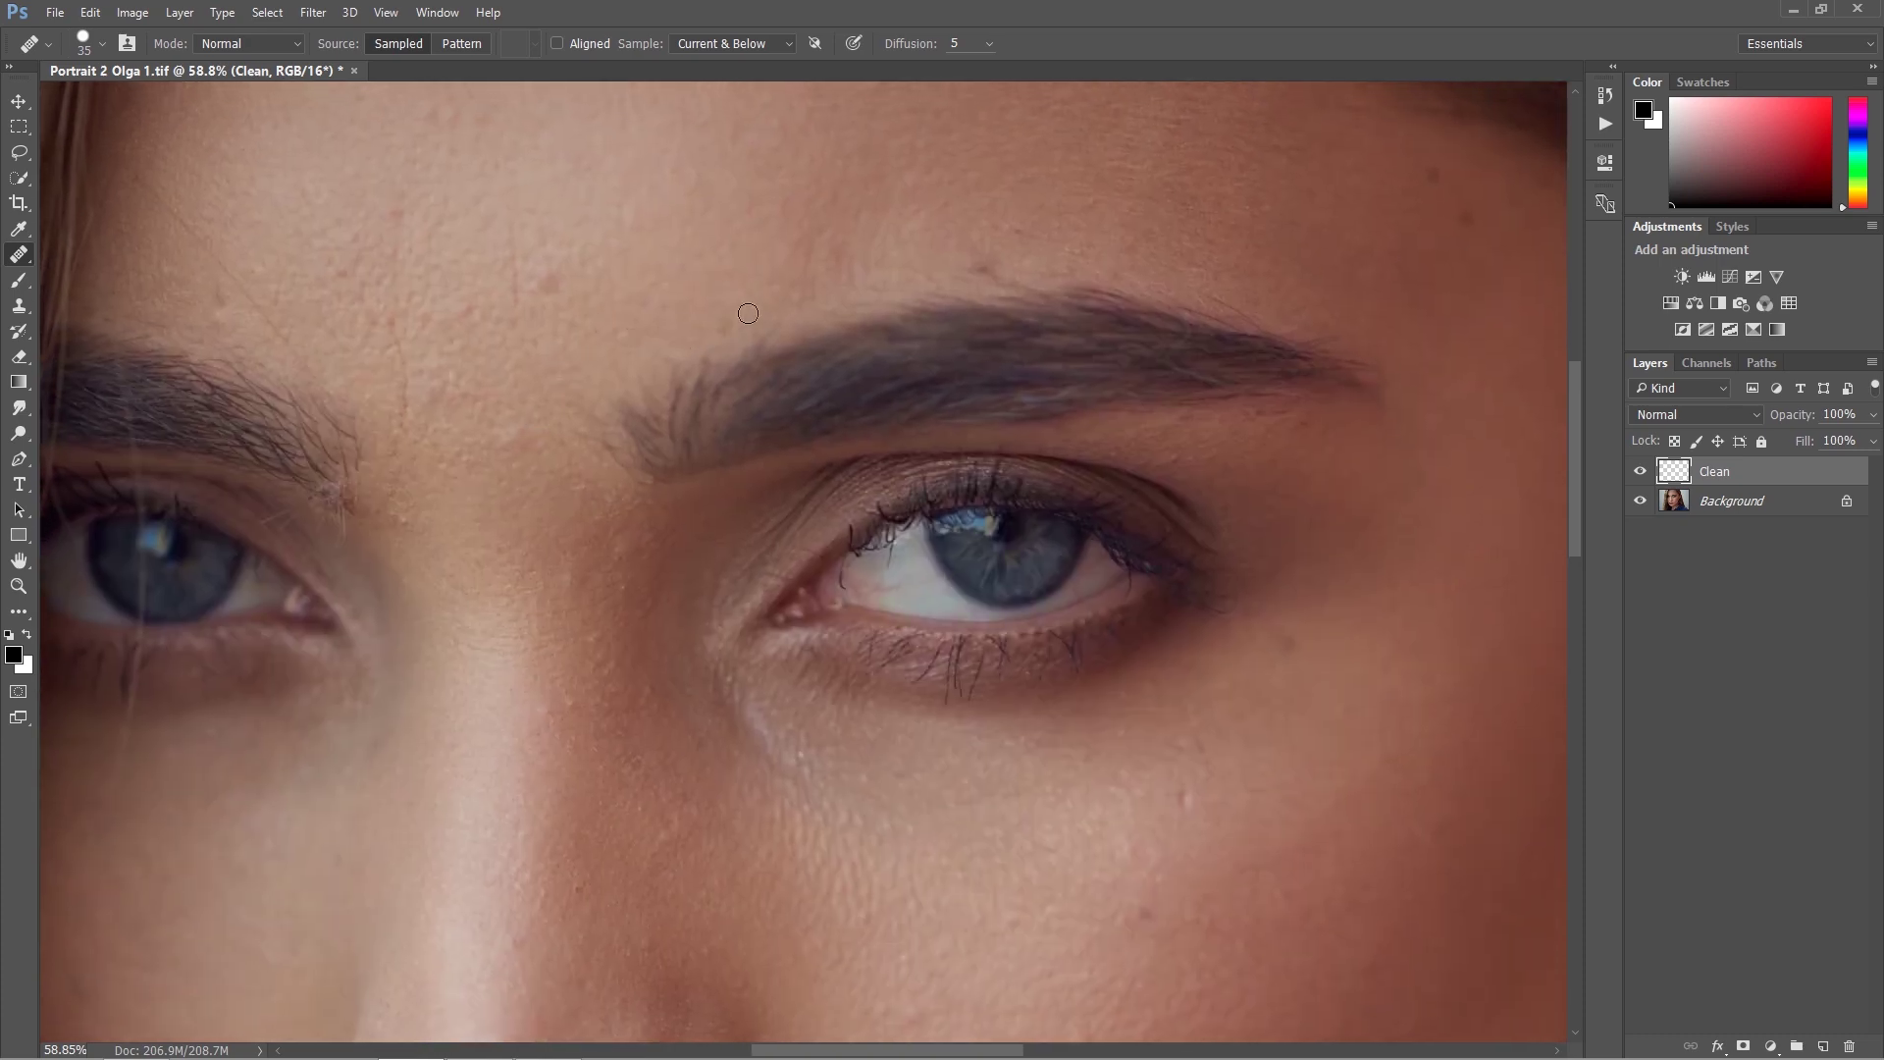
left_click_drag(874, 315, 865, 475)
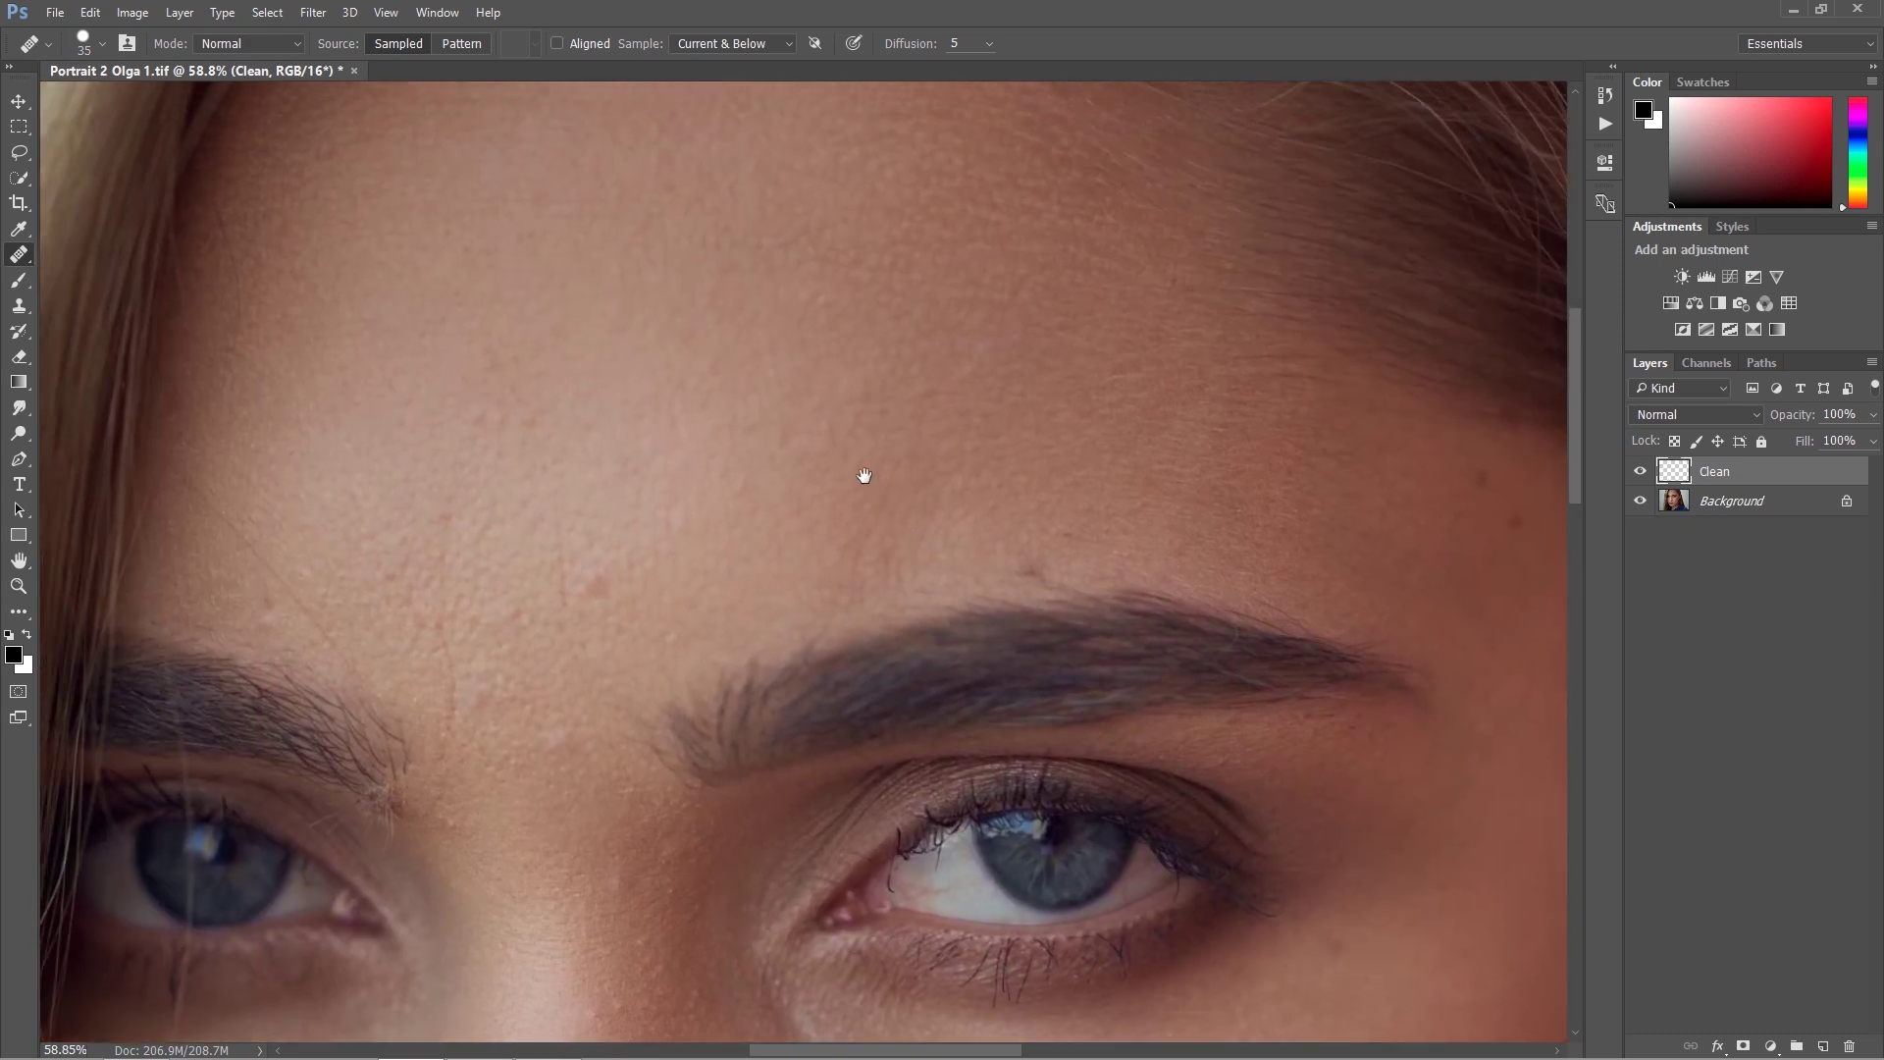
scroll(883, 546, "down", 5)
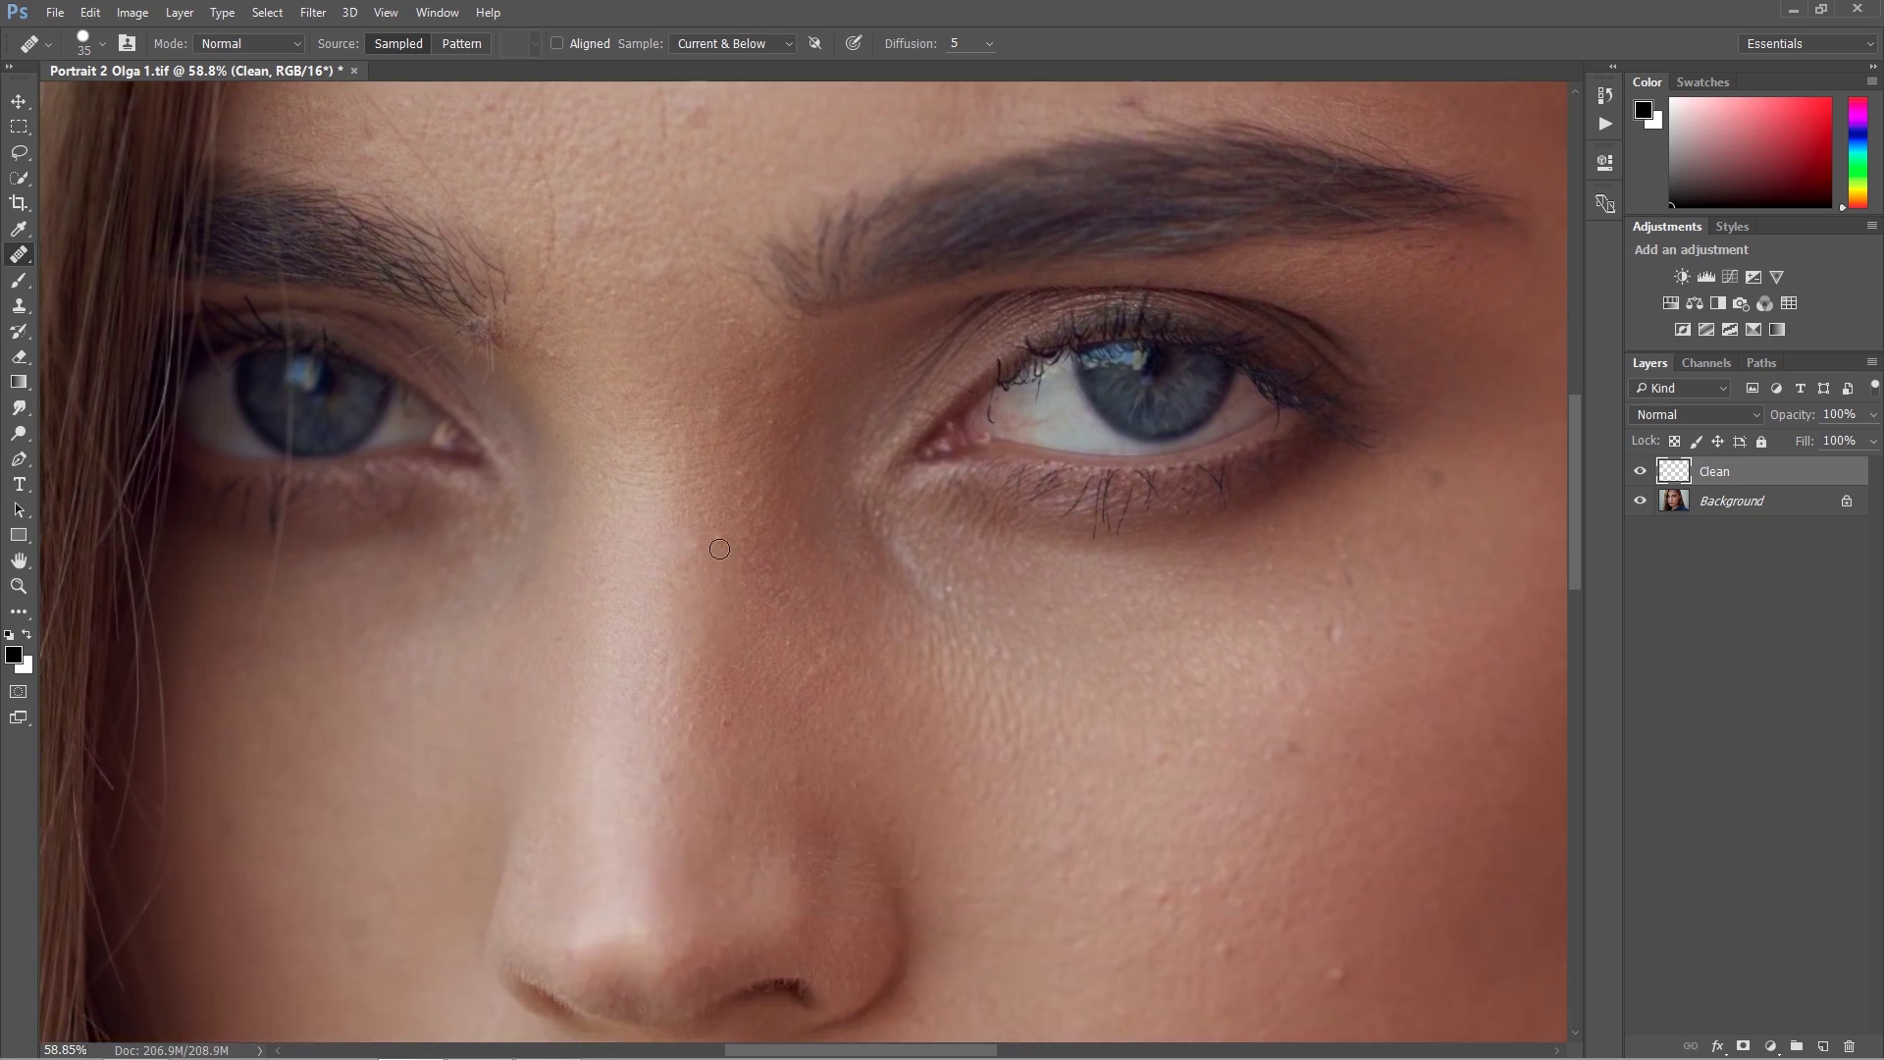
left_click(741, 500, "alt")
left_click(770, 597)
Step: Heal the small bumps on the cheek beside the nose, sampling clean skin next to each one
left_click_drag(769, 722, 718, 571)
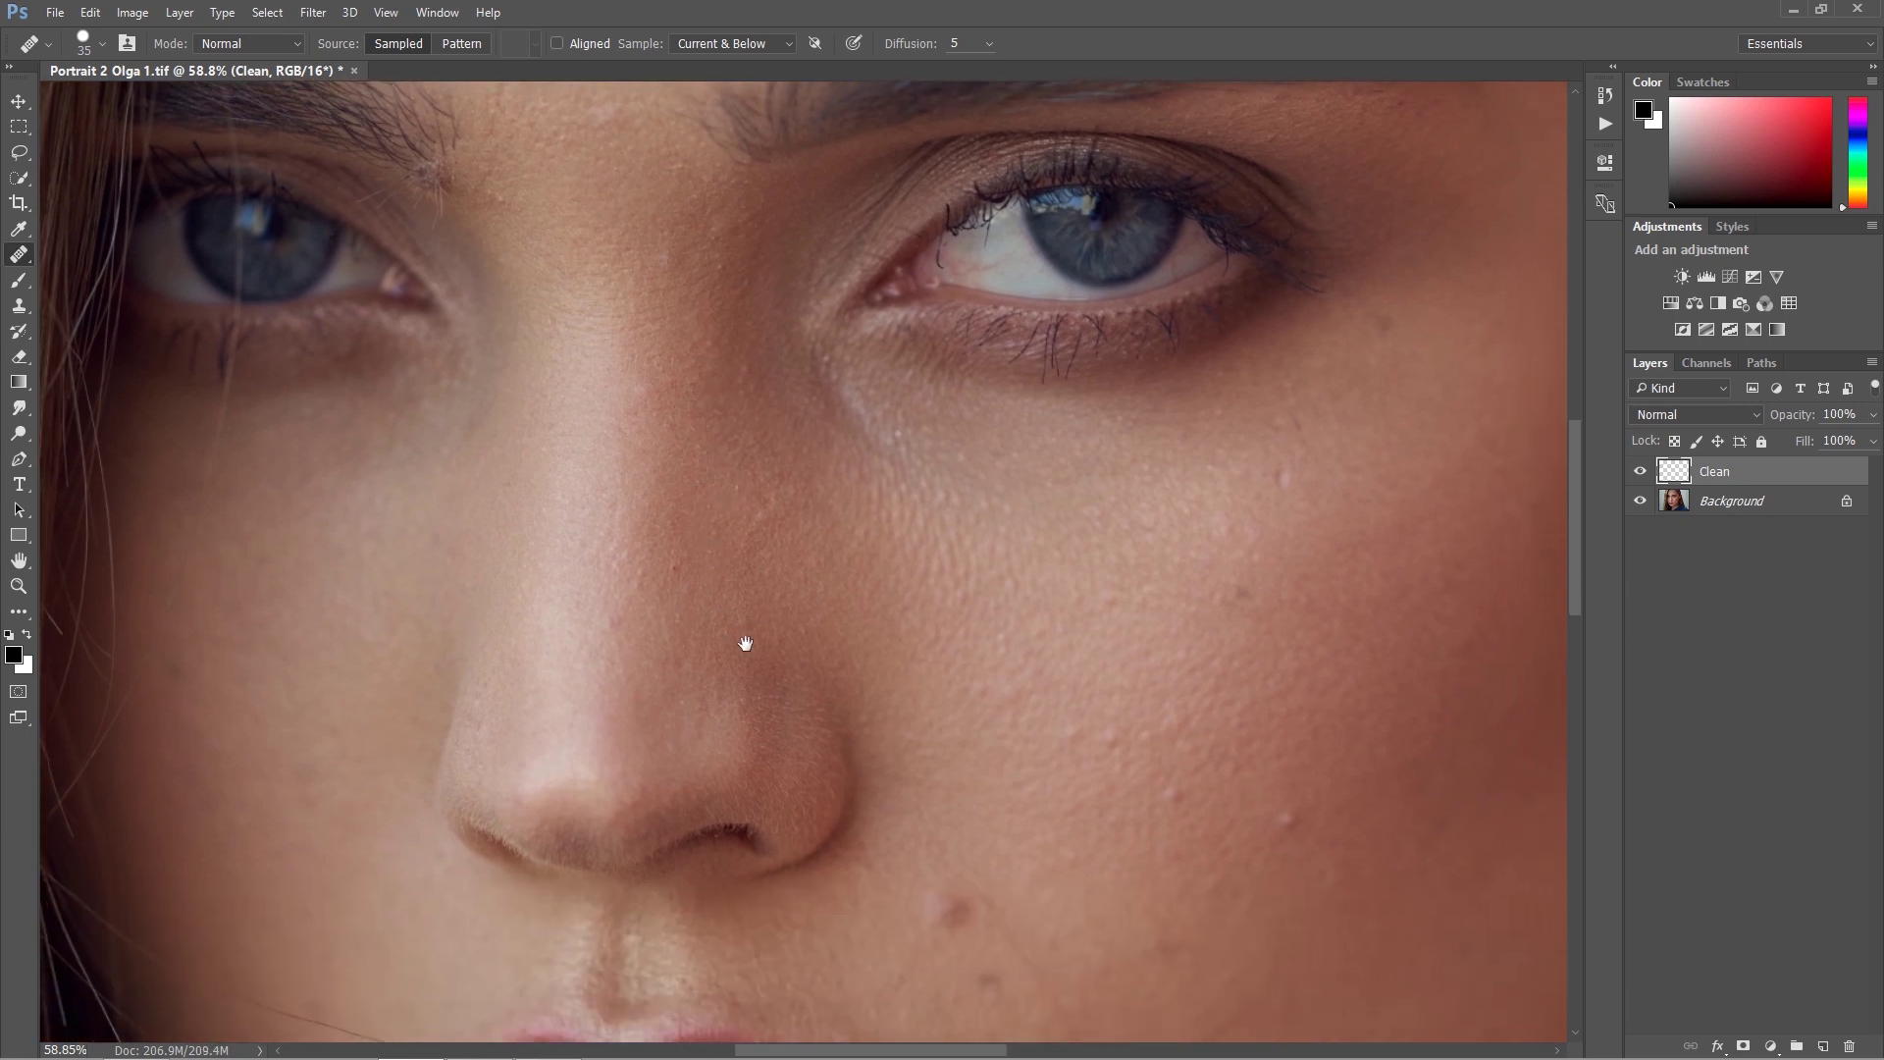
scroll(903, 701, "down", 5)
scroll(902, 701, "right", 4)
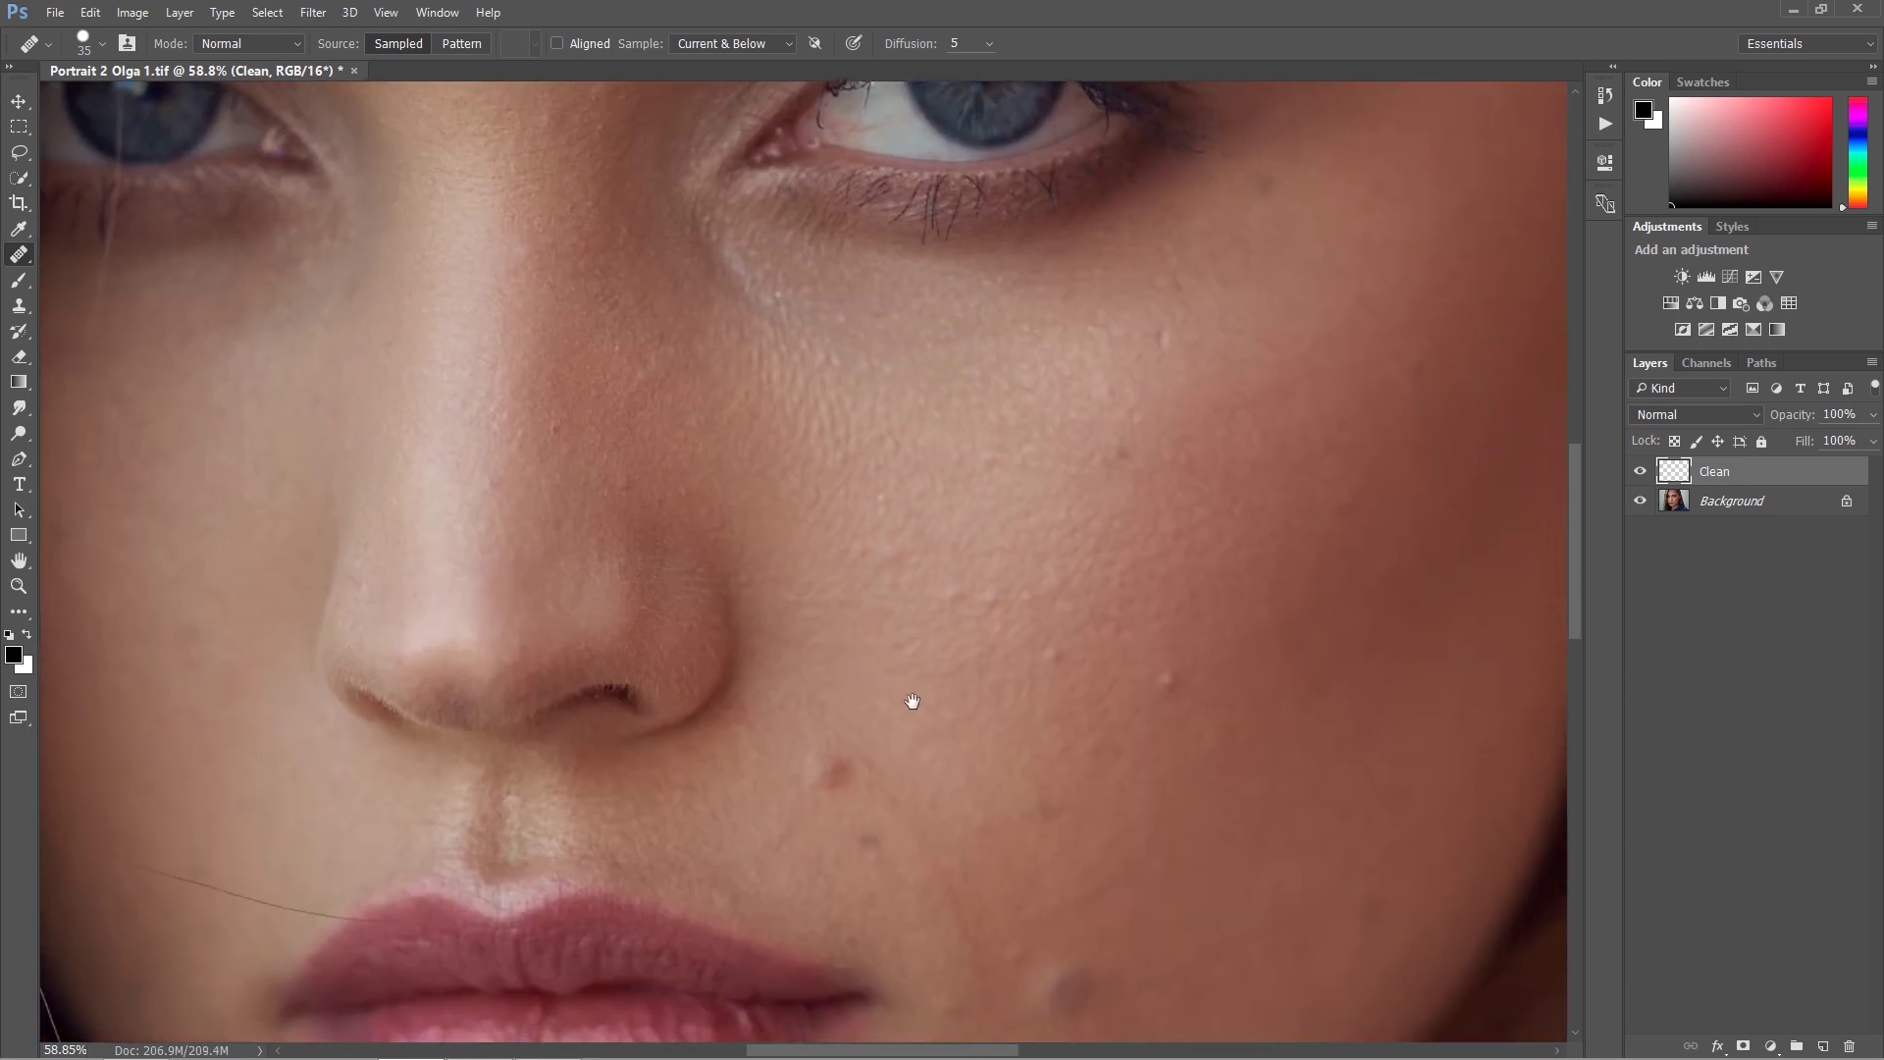
left_click(1021, 675, "alt")
left_click(1006, 678)
left_click(993, 623, "alt")
left_click(993, 596)
left_click(954, 653, "alt")
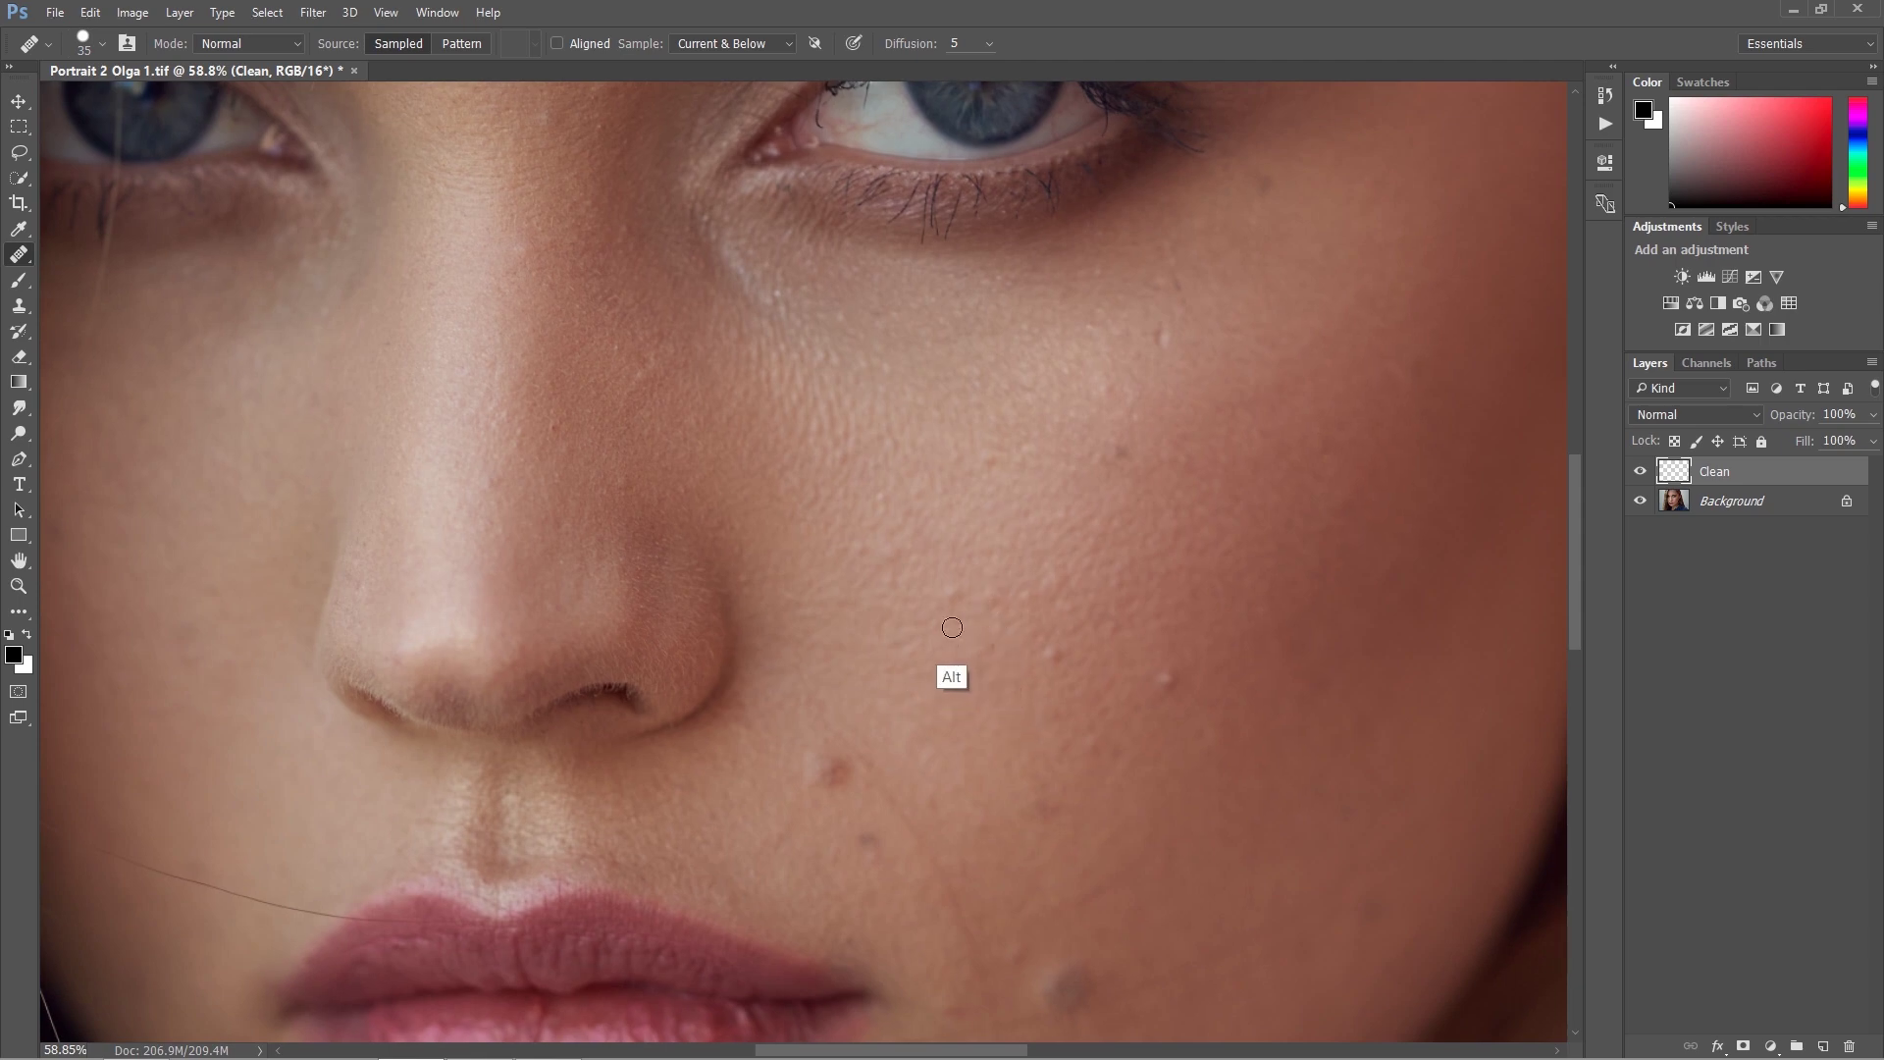
left_click(948, 589)
left_click(1052, 686, "alt")
left_click(1057, 667)
left_click(1081, 777)
left_click(1055, 766)
Step: Switch the healing brush to Darken mode and heal the bright bumps in the middle of the cheek
left_click(252, 43)
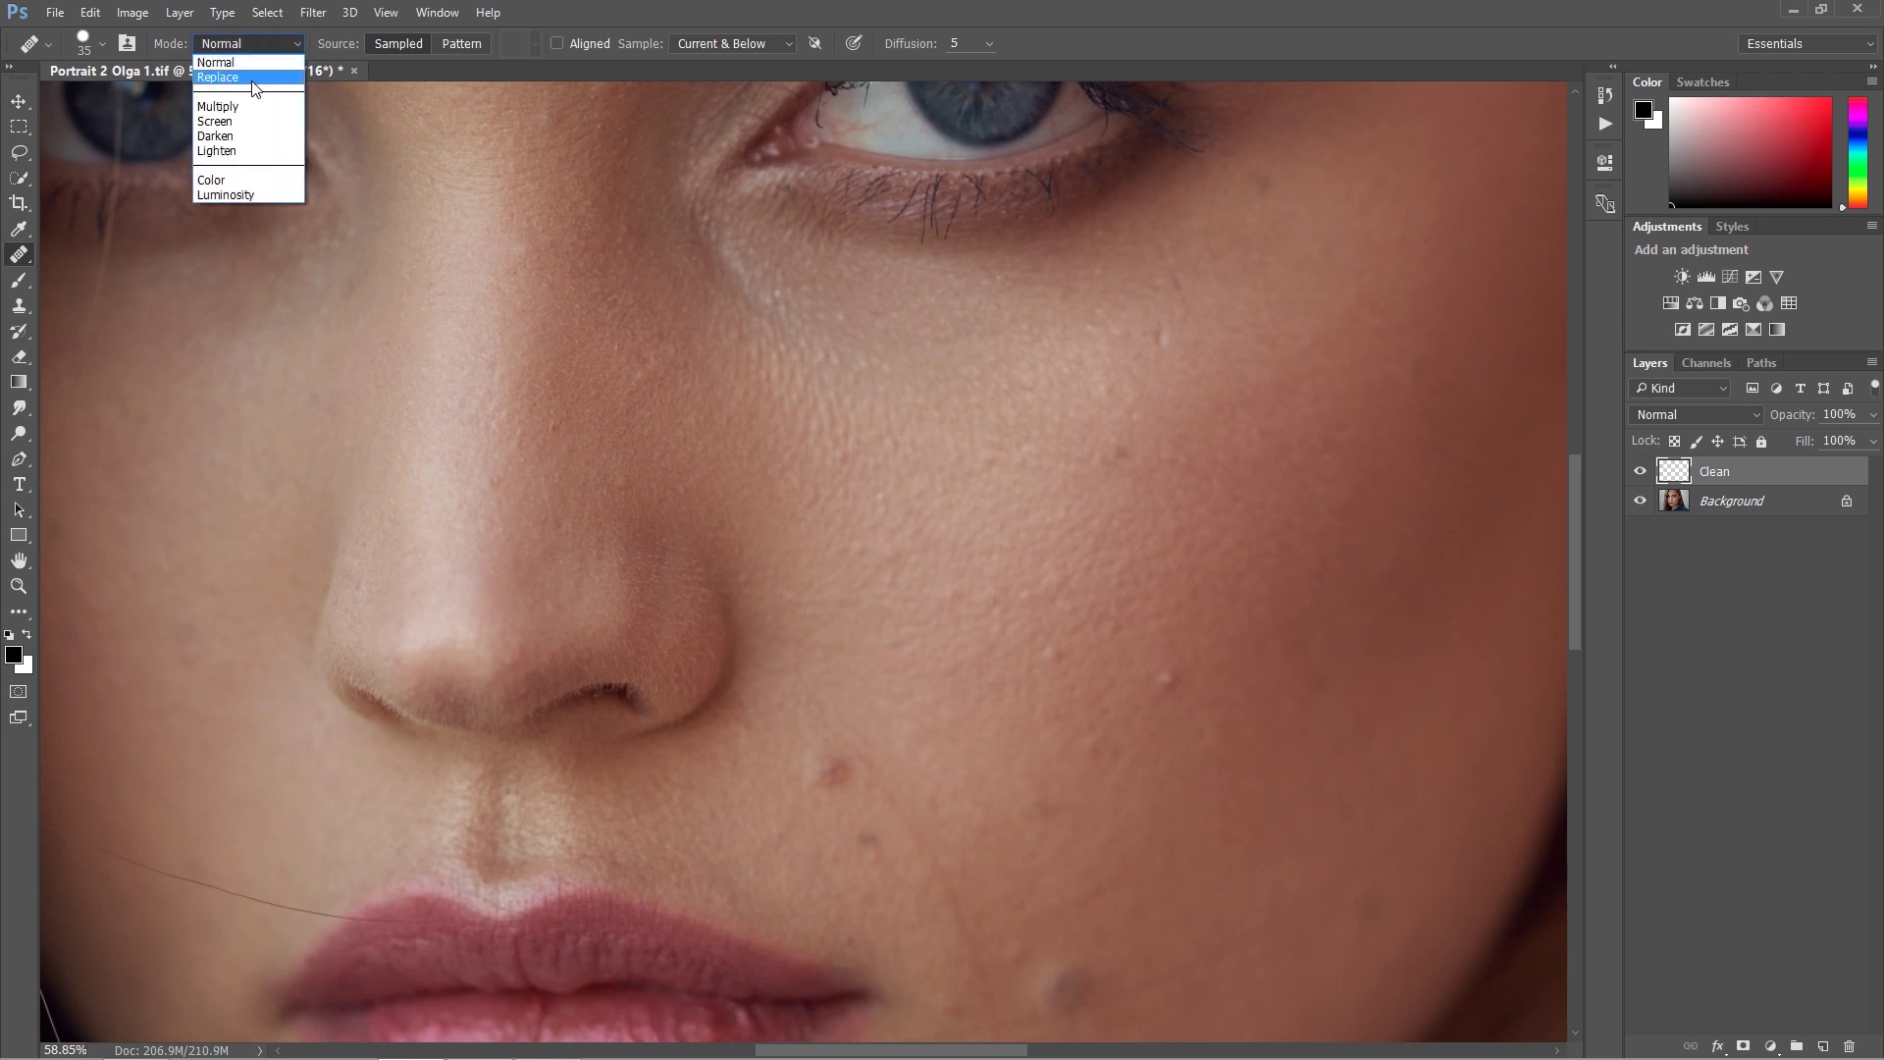
left_click(227, 135)
left_click_drag(1072, 740, 855, 626)
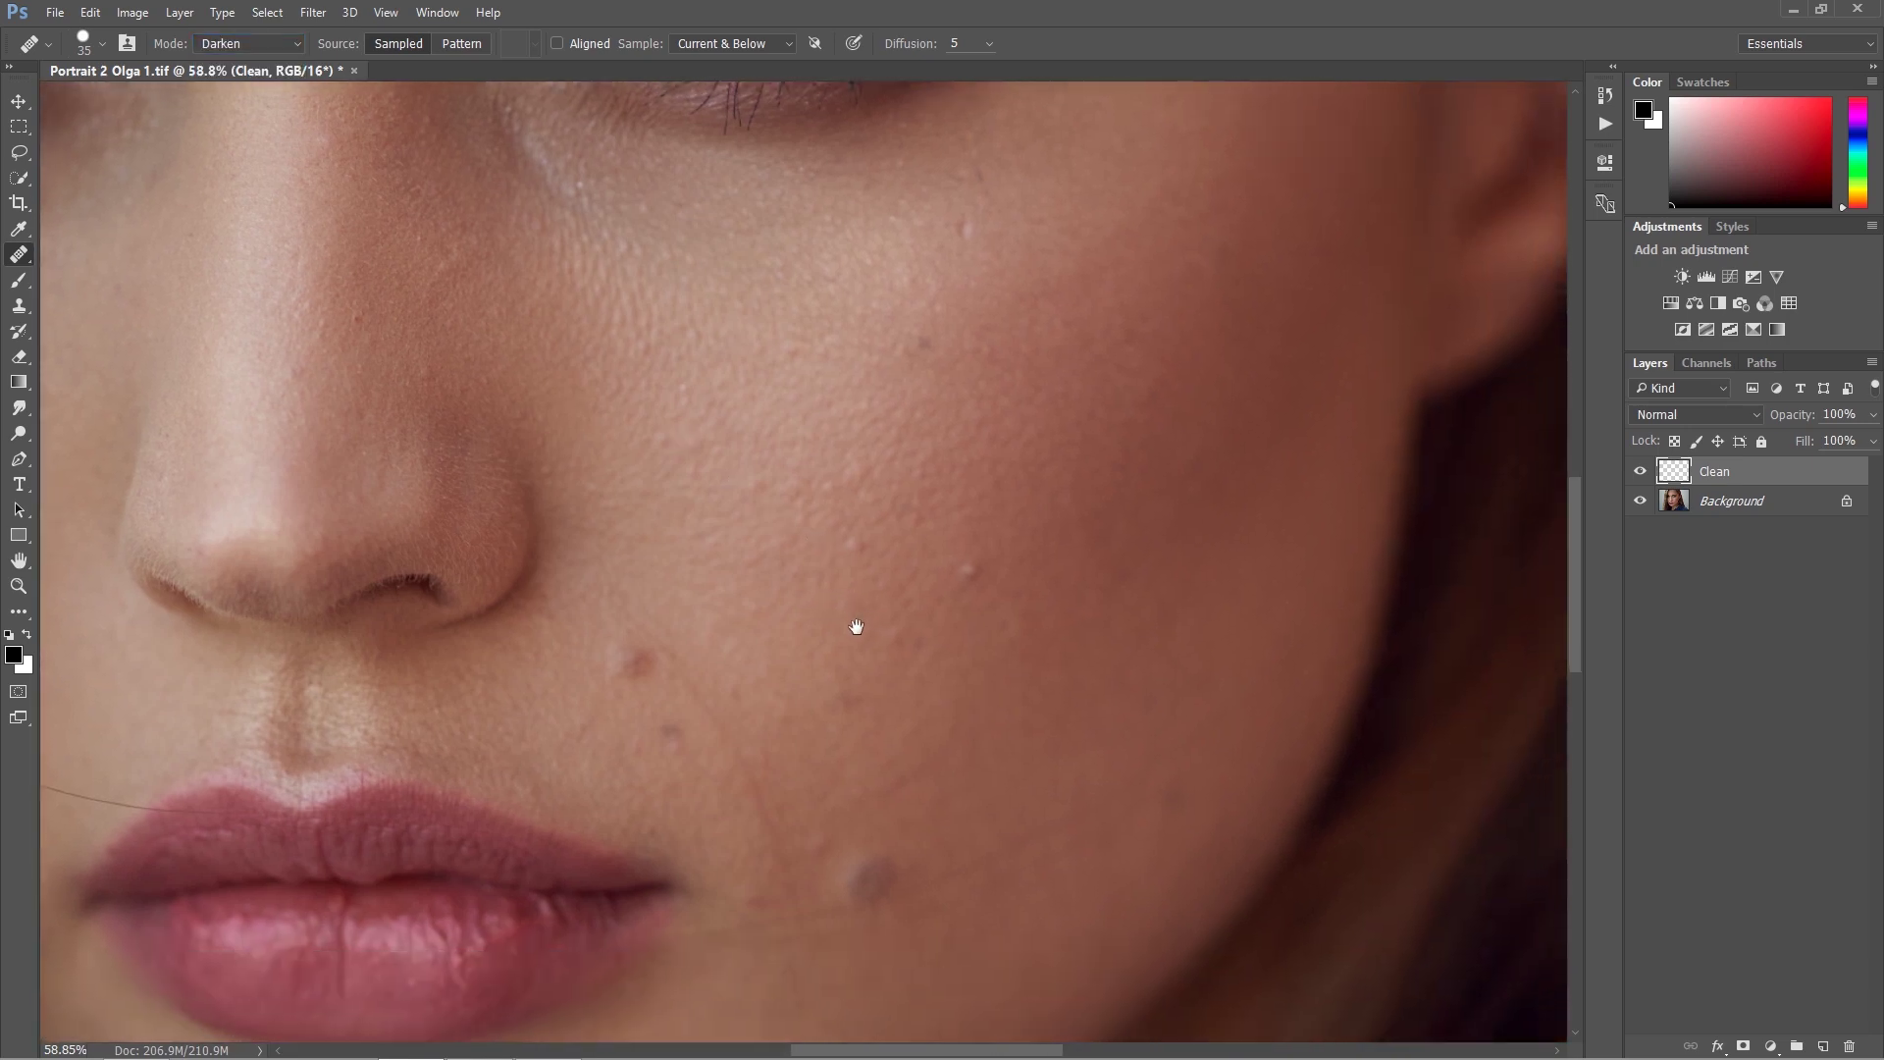
left_click_drag(1012, 680, 826, 619)
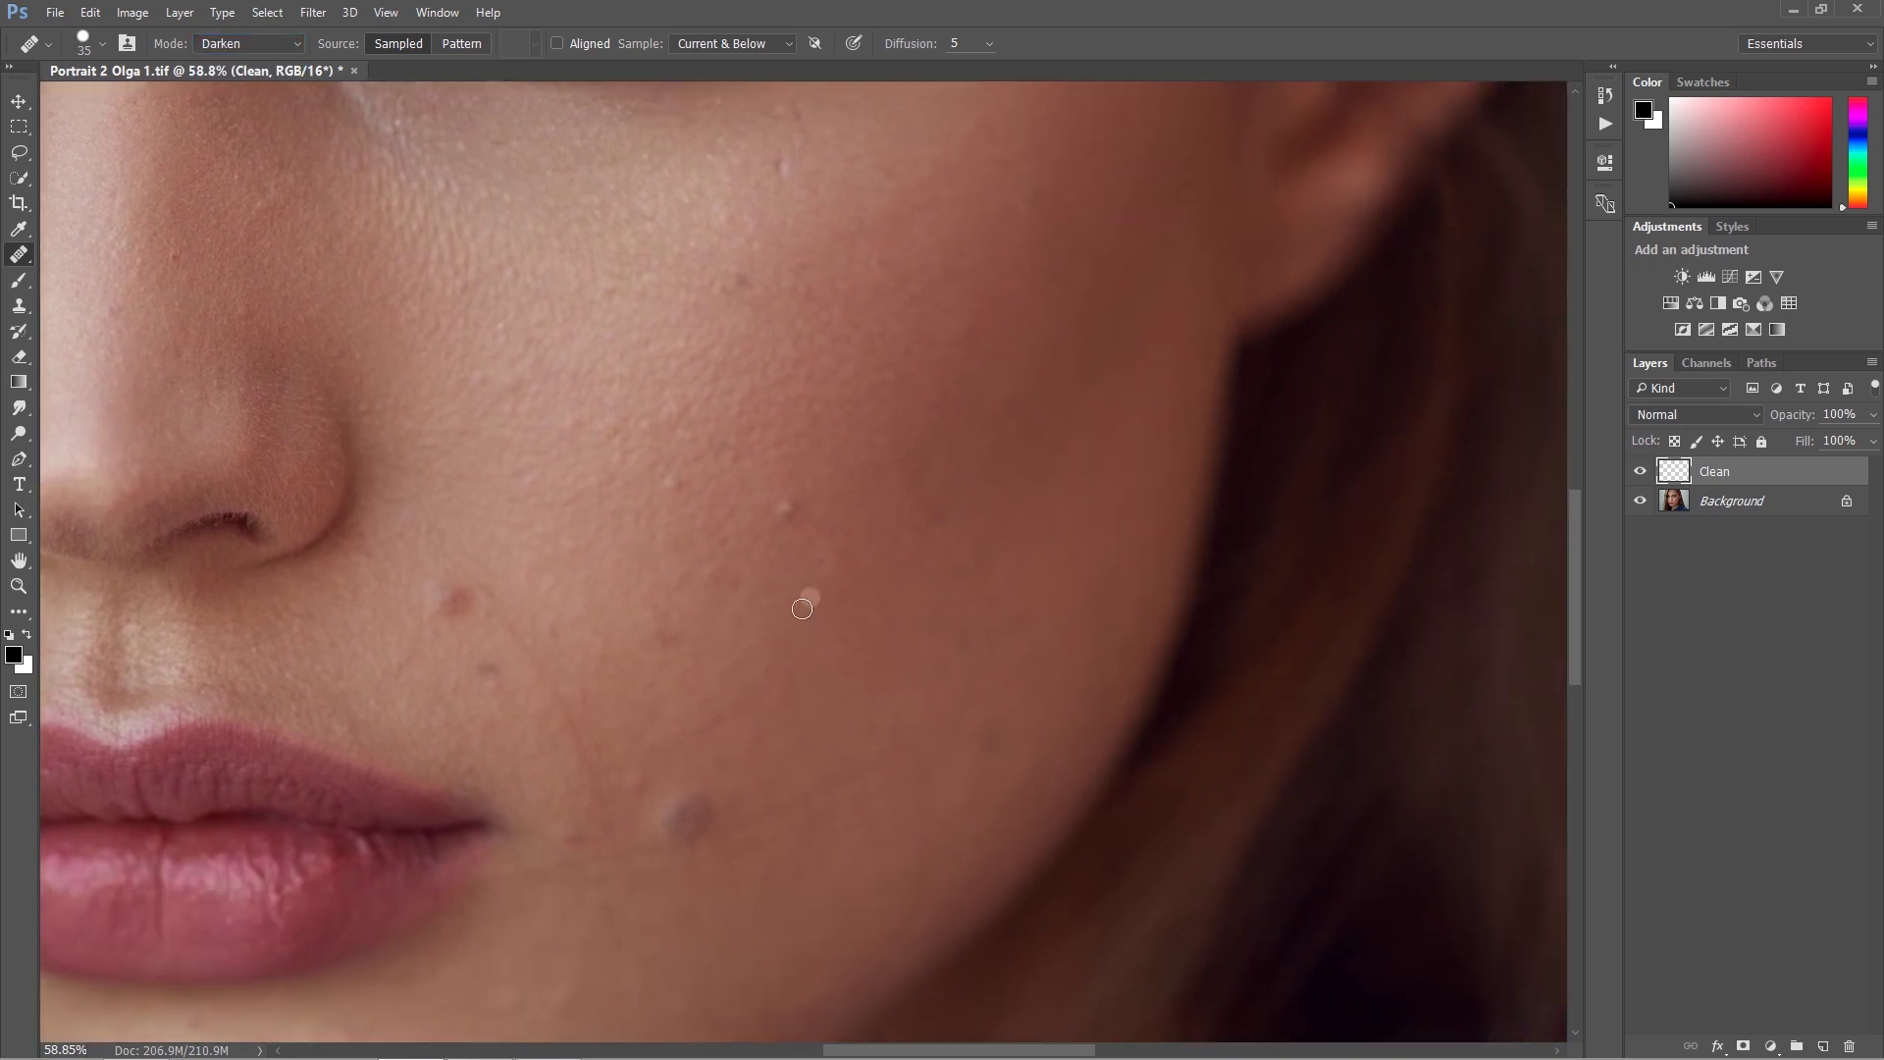
left_click(726, 558)
left_click(802, 501)
left_click(677, 498, "alt")
left_click(670, 480)
Step: Heal the remaining light bumps across the cheek with freshly sampled skin in Darken mode
left_click(799, 179, "alt")
scroll(692, 549, "up", 1)
key("alt")
left_click(678, 561, "alt")
left_click(677, 538)
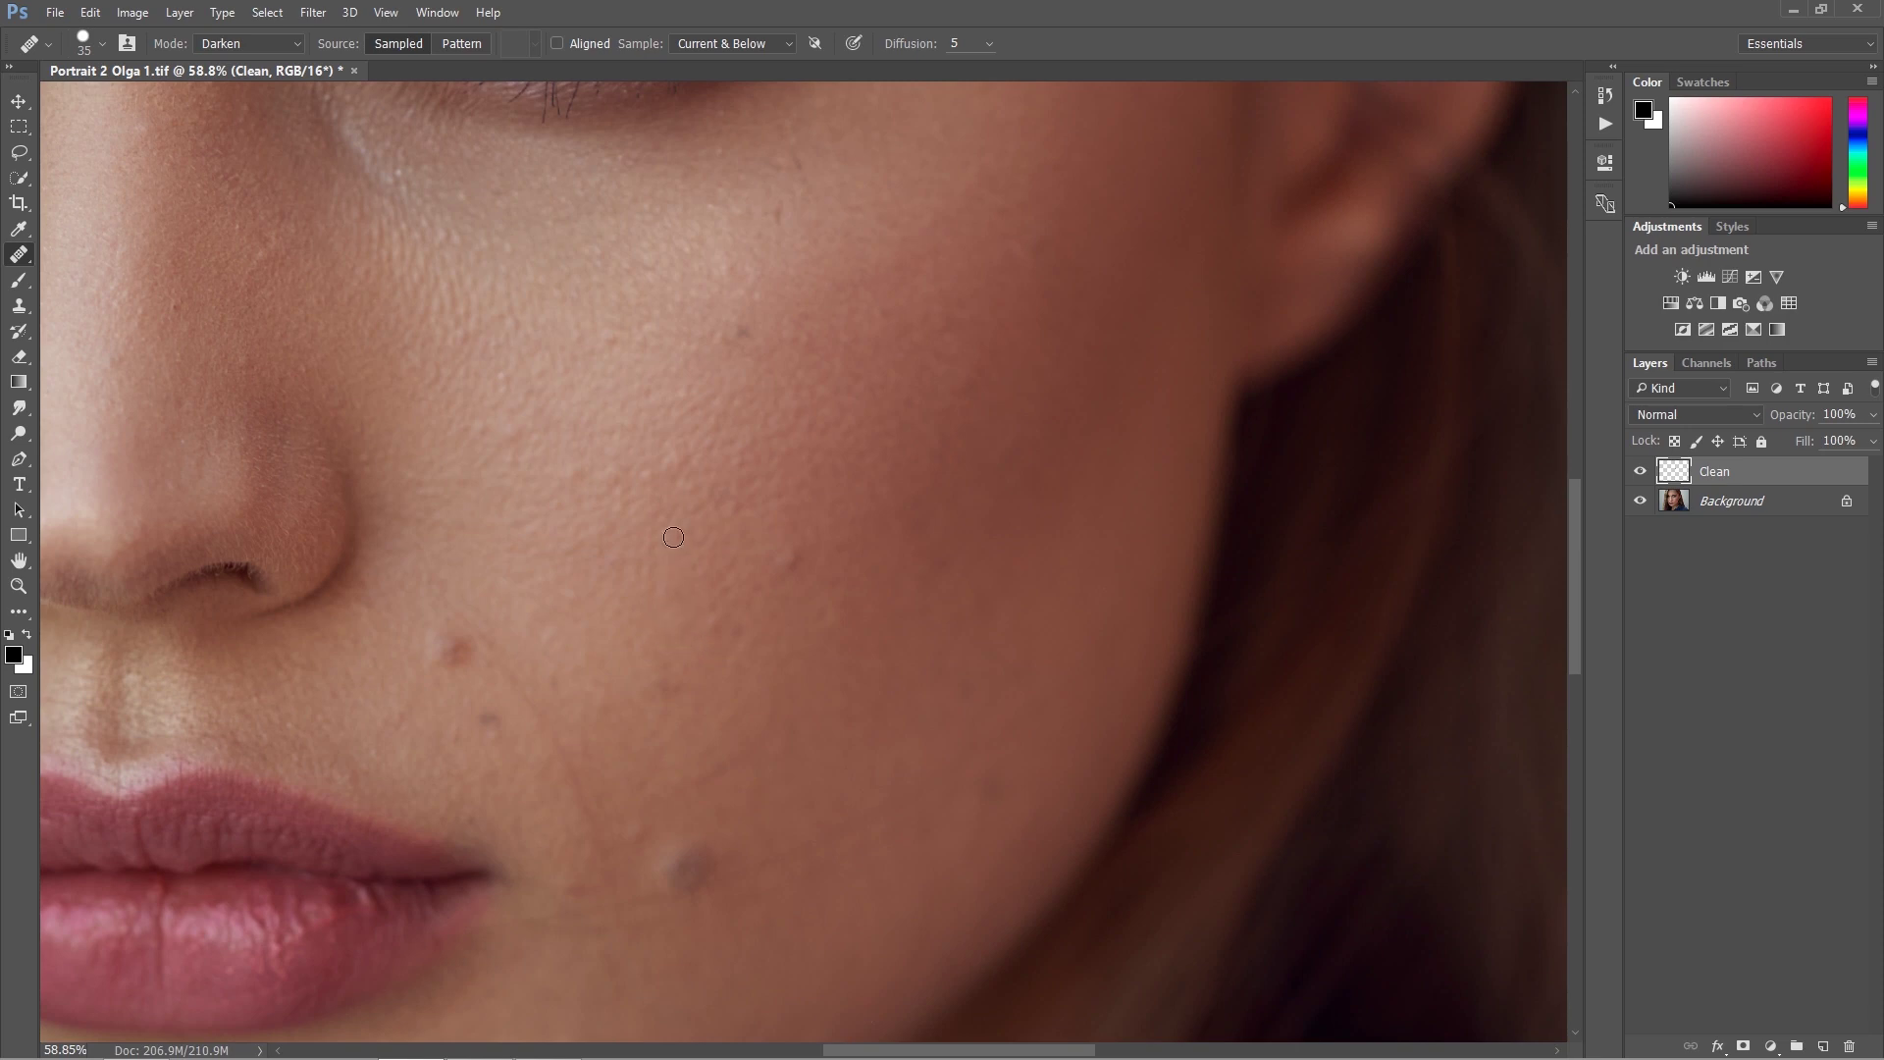
left_click(703, 498, "alt")
left_click(705, 611)
Step: Switch the healing brush to Lighten mode and heal the dark blemishes on the chin
mouse_move(762, 516)
left_mouse_down()
mouse_move(740, 639)
mouse_move(828, 569)
mouse_move(799, 685)
mouse_move(735, 558)
mouse_move(761, 517)
mouse_move(786, 521)
mouse_move(745, 618)
left_mouse_up()
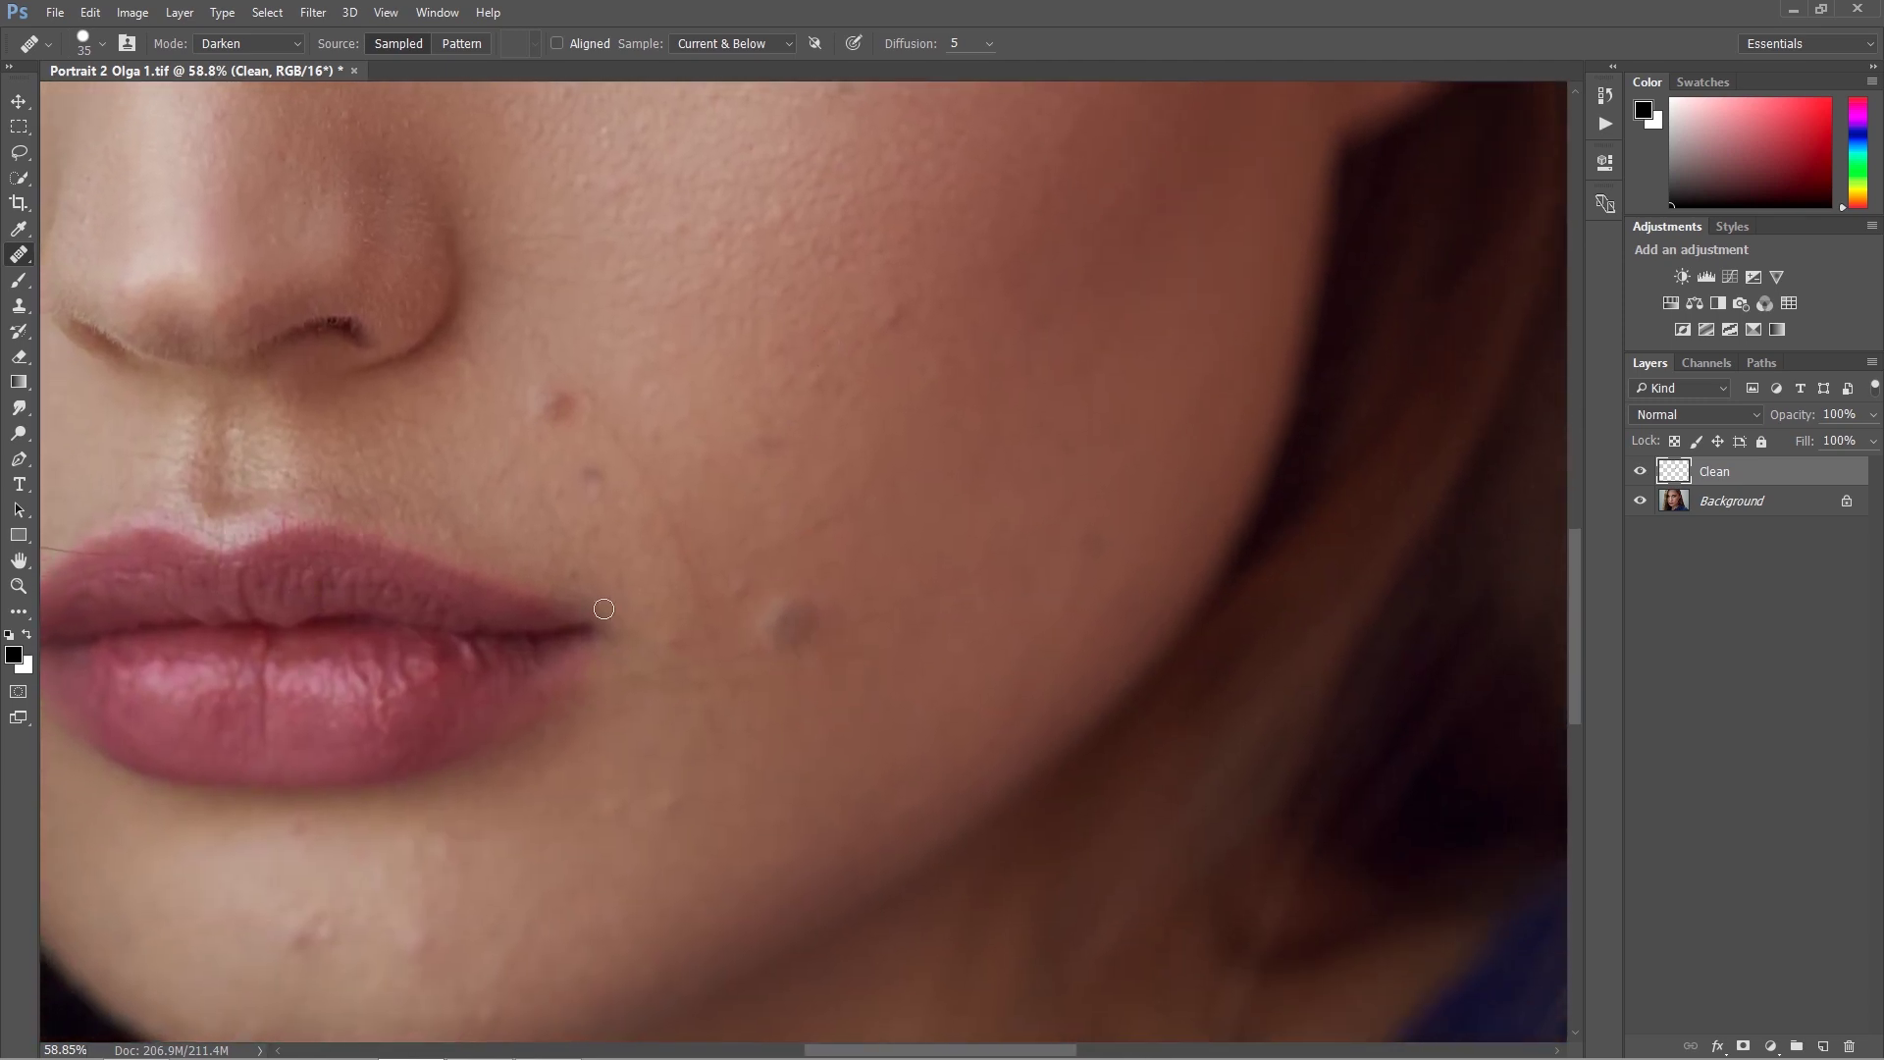
left_click_drag(459, 922, 537, 769)
left_click(413, 798, "alt")
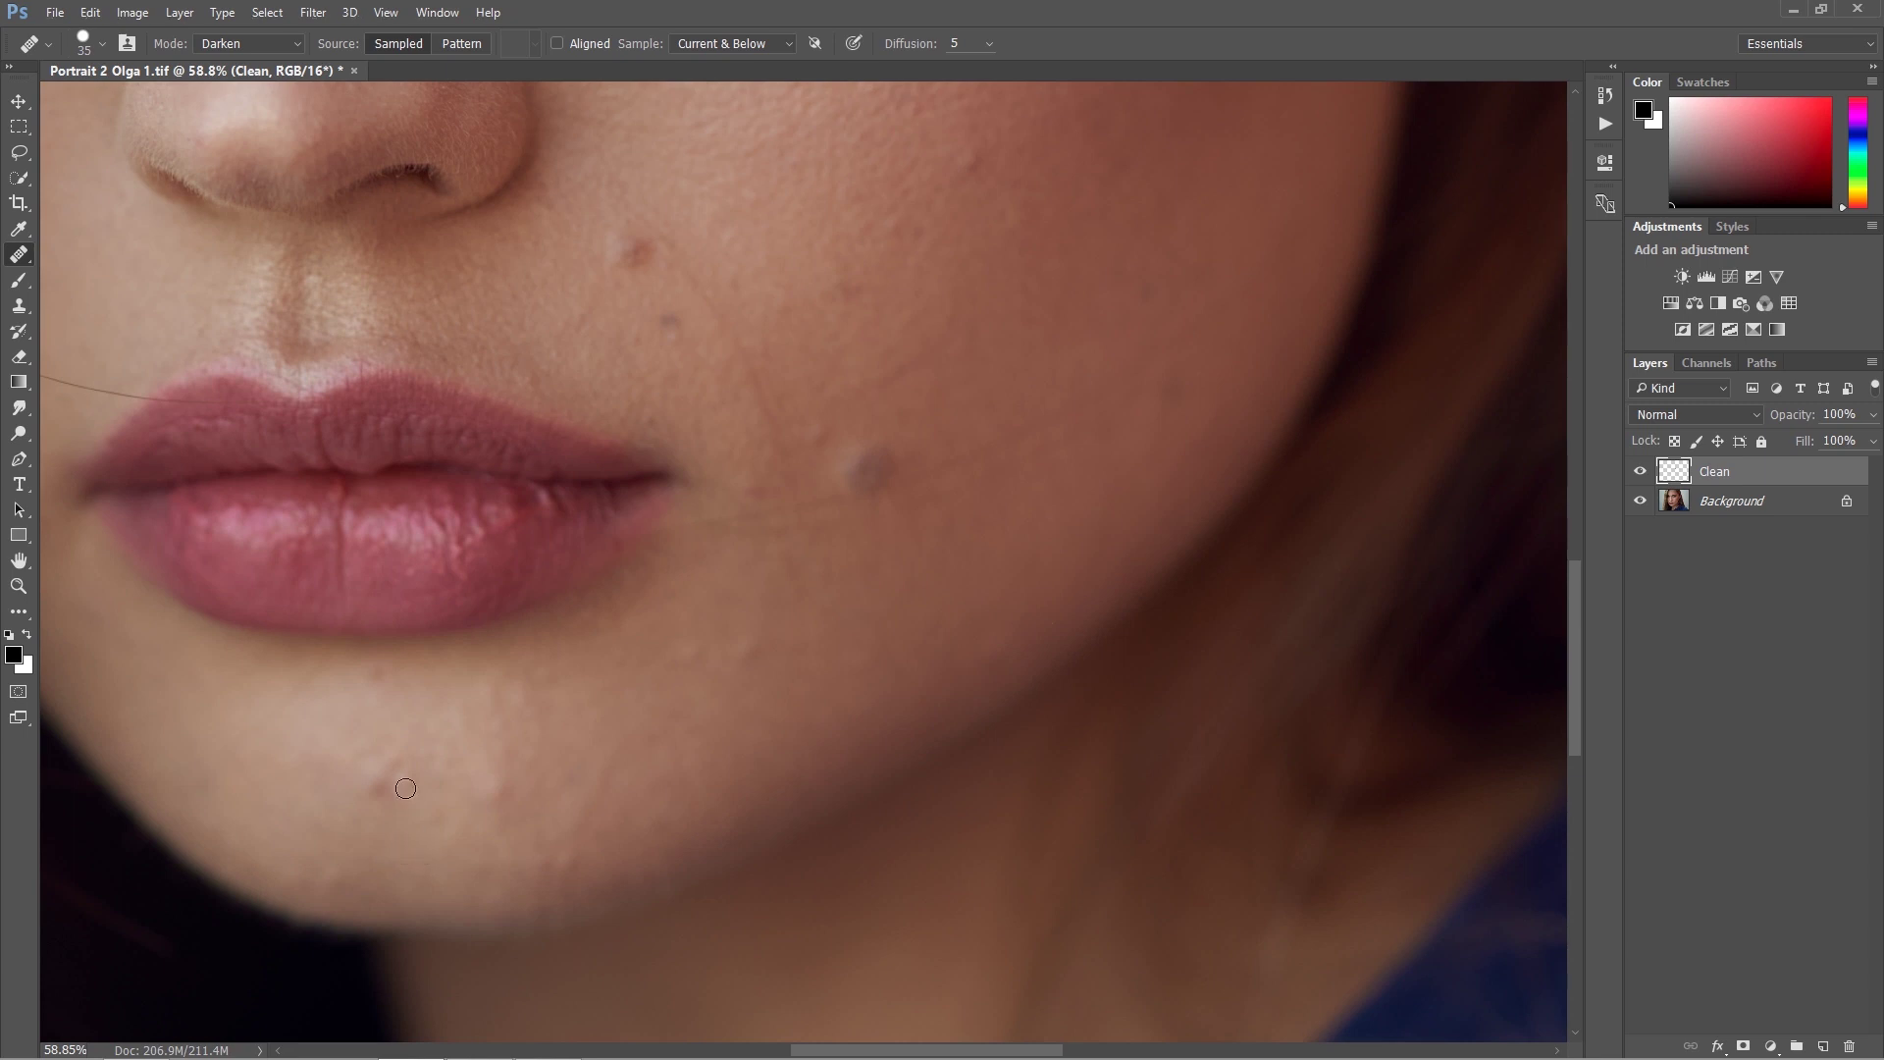
left_click(420, 791, "alt")
left_click(241, 44)
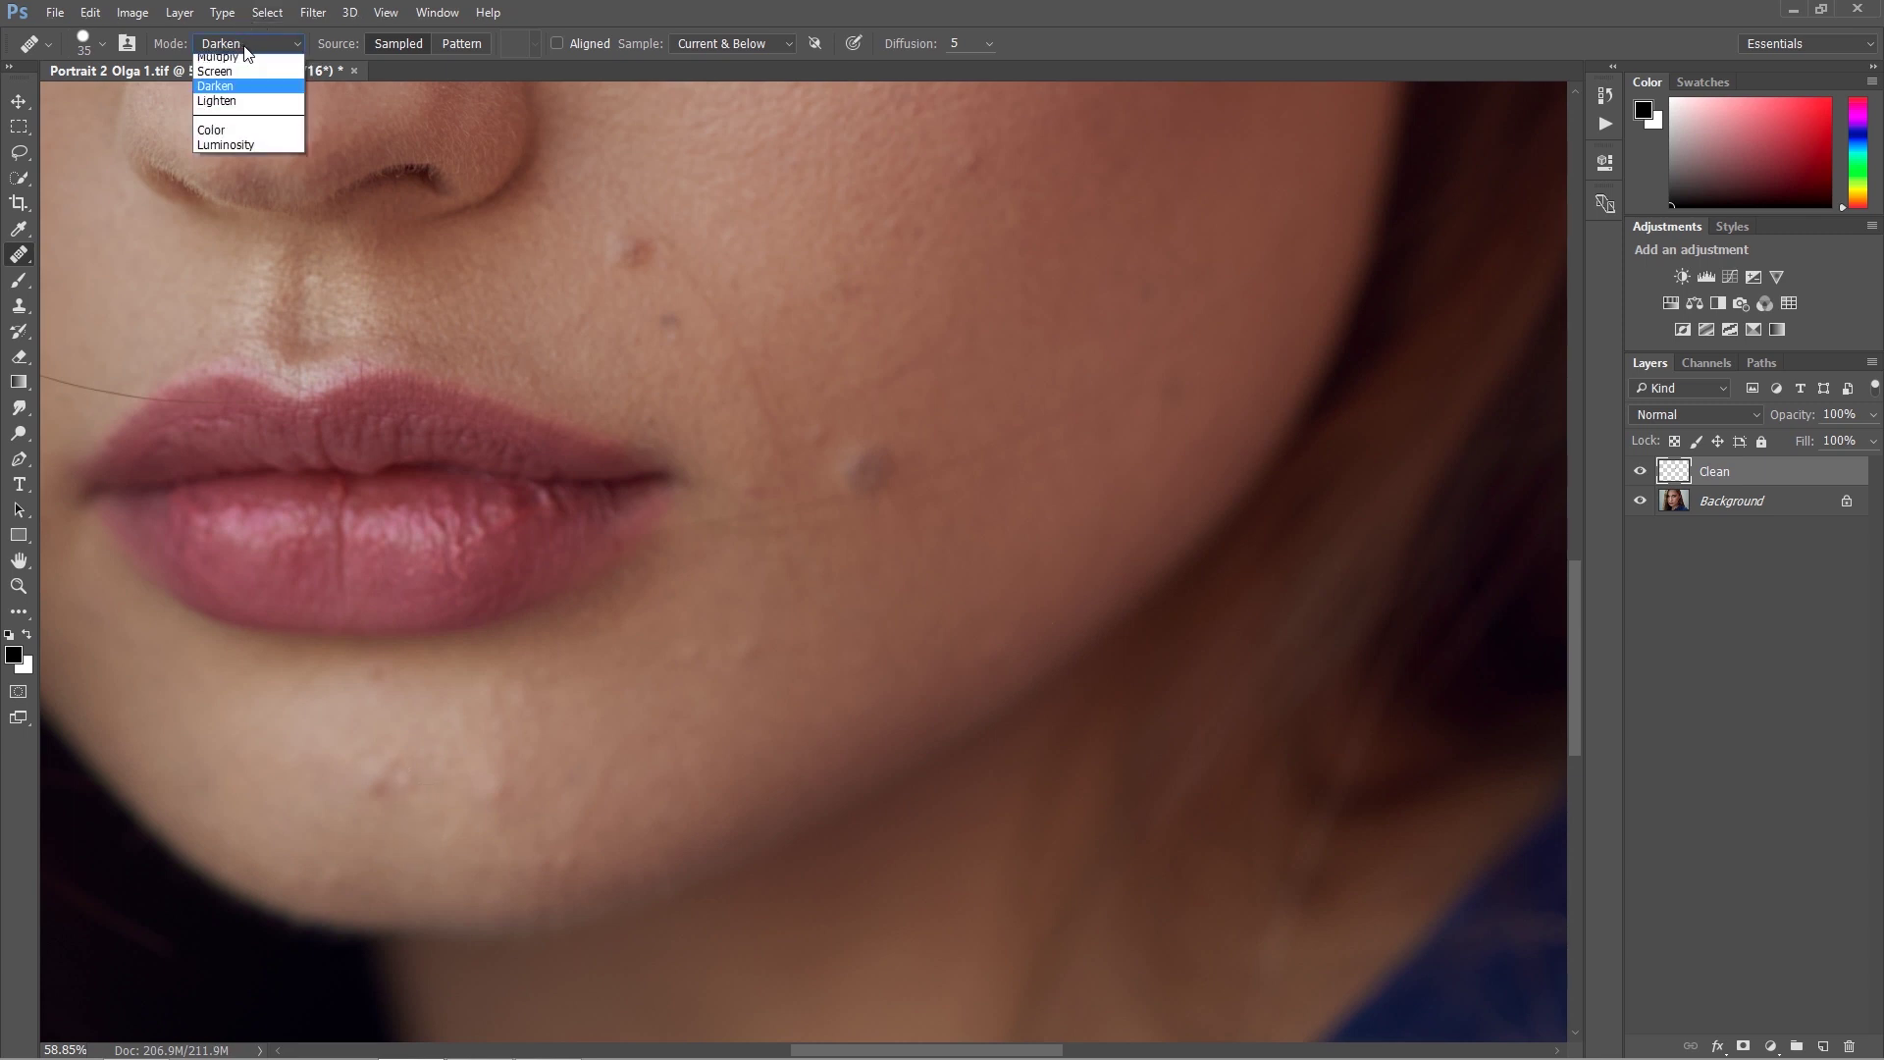
left_click(244, 160)
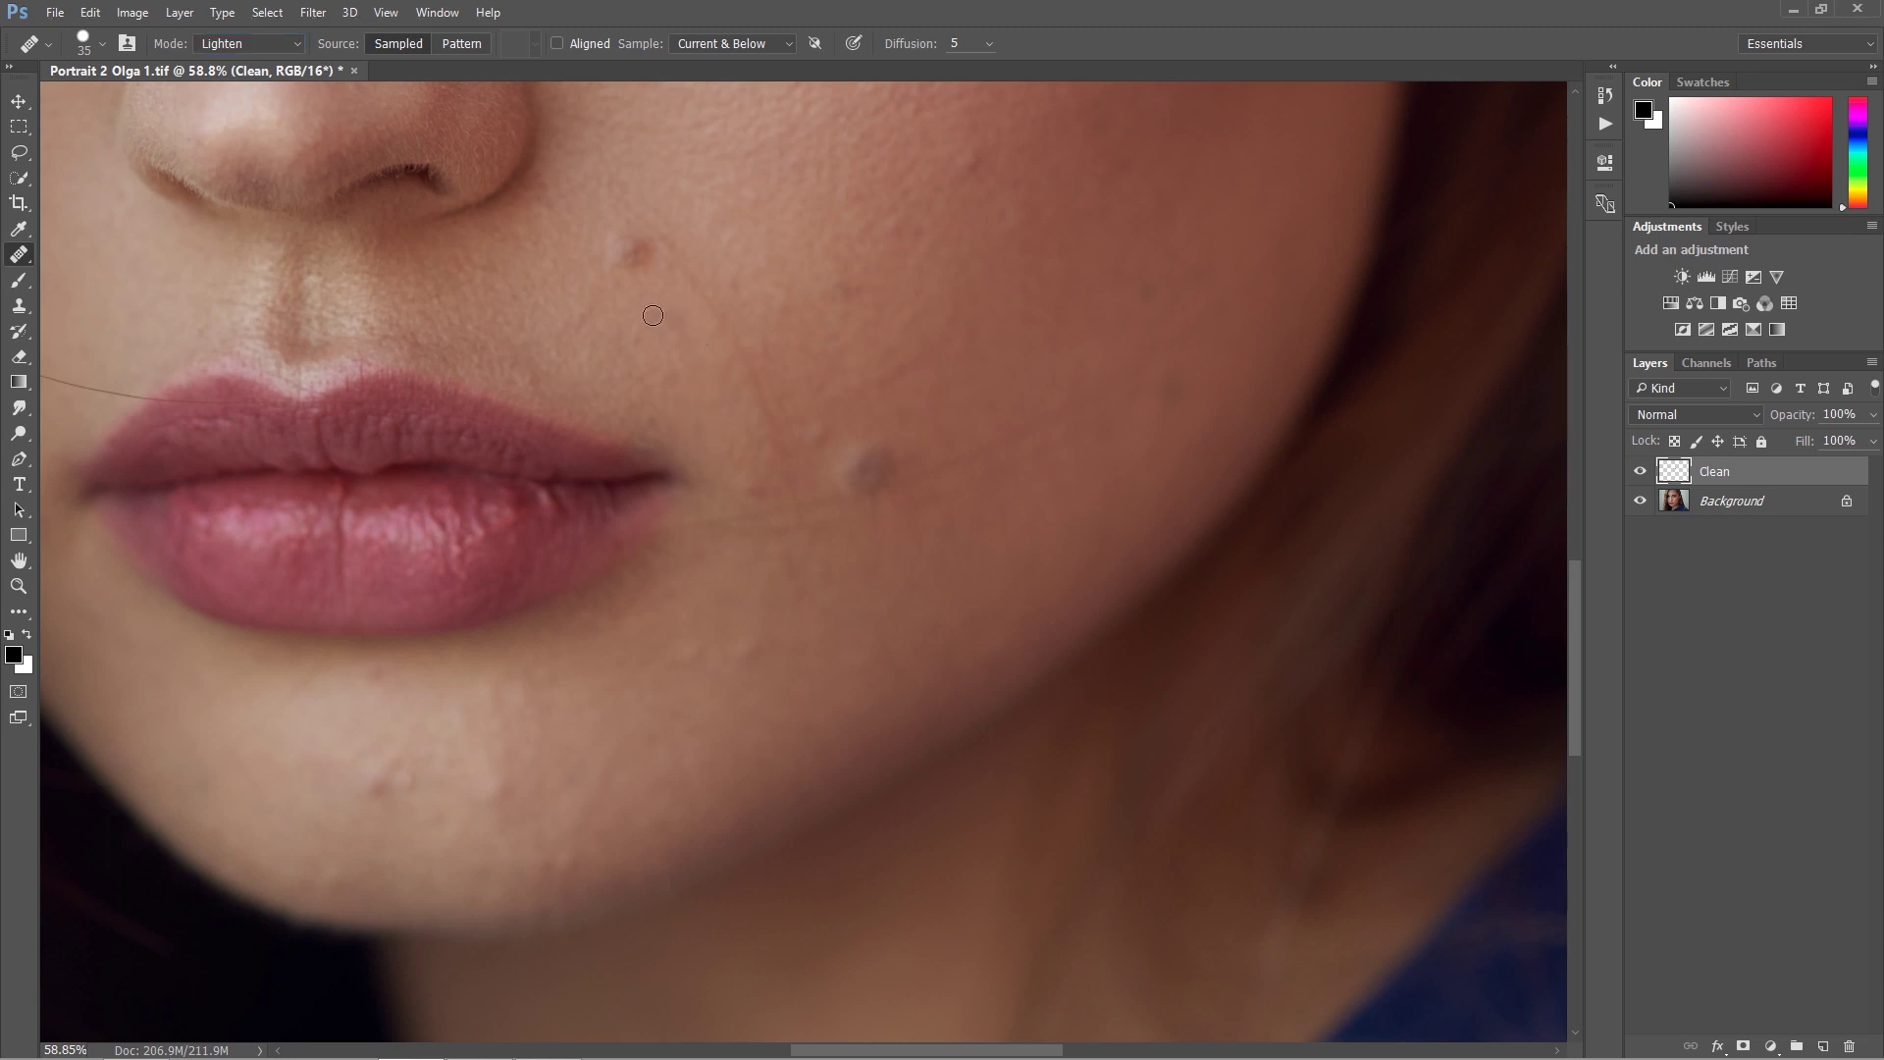
left_click(379, 791)
left_click(435, 799, "alt")
left_click(406, 769)
left_click(430, 784, "alt")
left_click(388, 781)
left_click(539, 798, "alt")
mouse_move(496, 790)
left_mouse_down()
mouse_move(509, 802)
mouse_move(559, 777)
mouse_move(630, 869)
left_mouse_up()
Step: Switch the healing brush to Darken mode and heal the light bumps below the corner of the mouth
left_click(247, 43)
left_click(250, 128)
left_click(695, 696, "alt")
left_click_drag(656, 692, 690, 653)
mouse_move(724, 584)
left_mouse_down()
mouse_move(664, 698)
mouse_move(650, 781)
left_mouse_up()
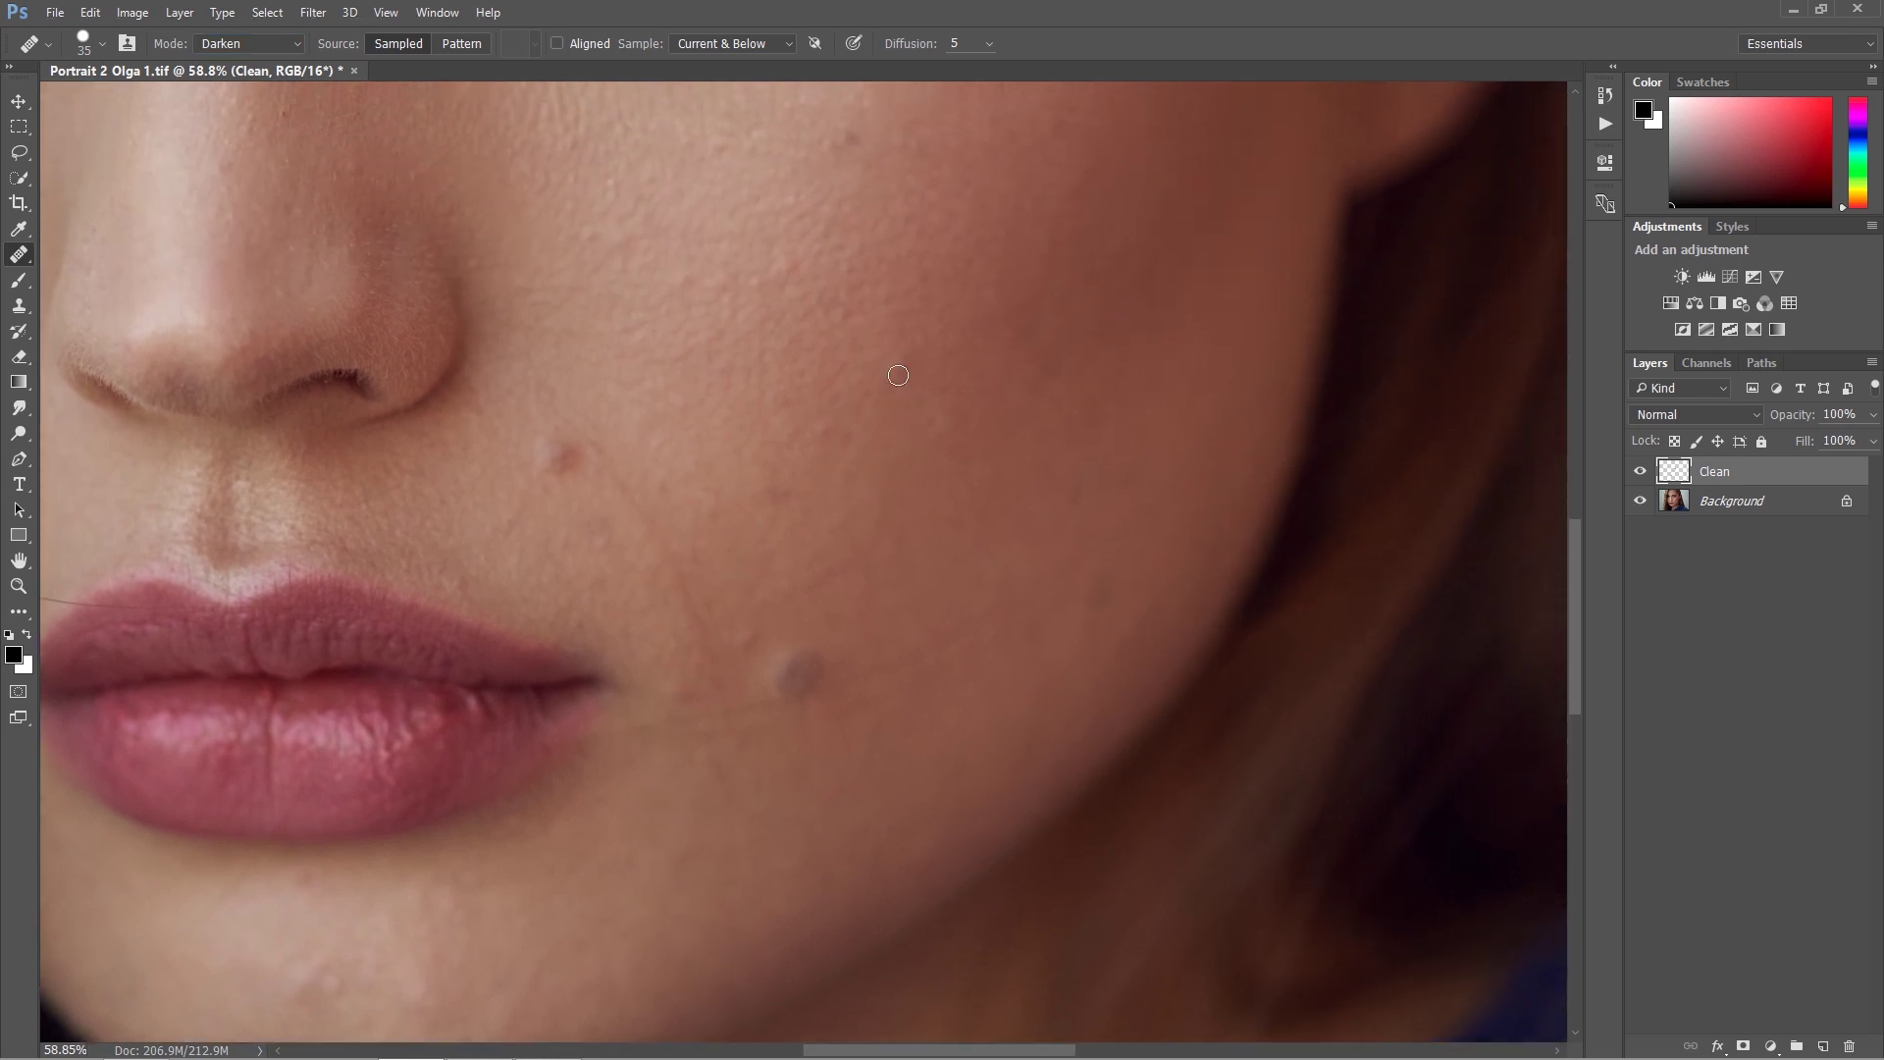
Step: Switch the healing brush to Lighten mode and heal the dark spot on the mid cheek
left_click(888, 396, "alt")
left_click(279, 44)
left_click(238, 143)
left_click(913, 377, "alt")
left_click(908, 394, "alt")
left_click_drag(902, 372, 907, 364)
left_click_drag(787, 769, 831, 728)
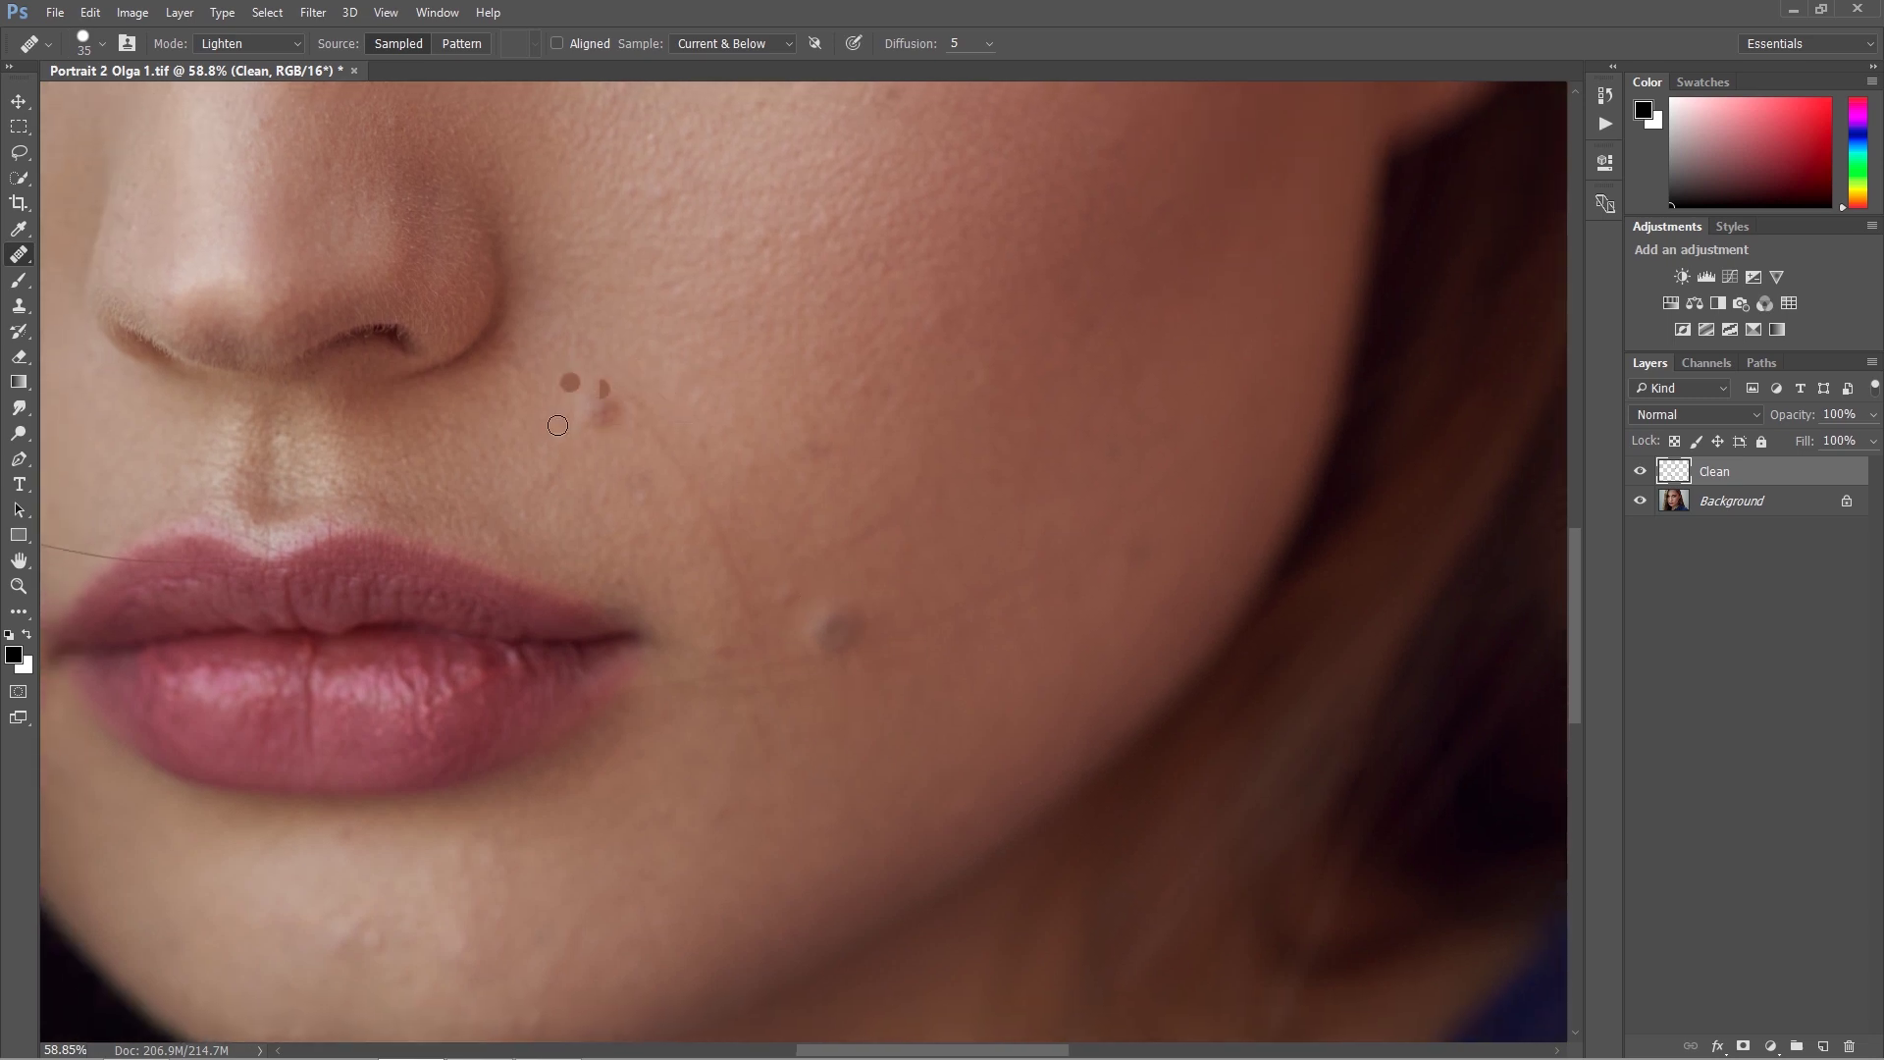
key("z")
left_click_drag(932, 713, 789, 726)
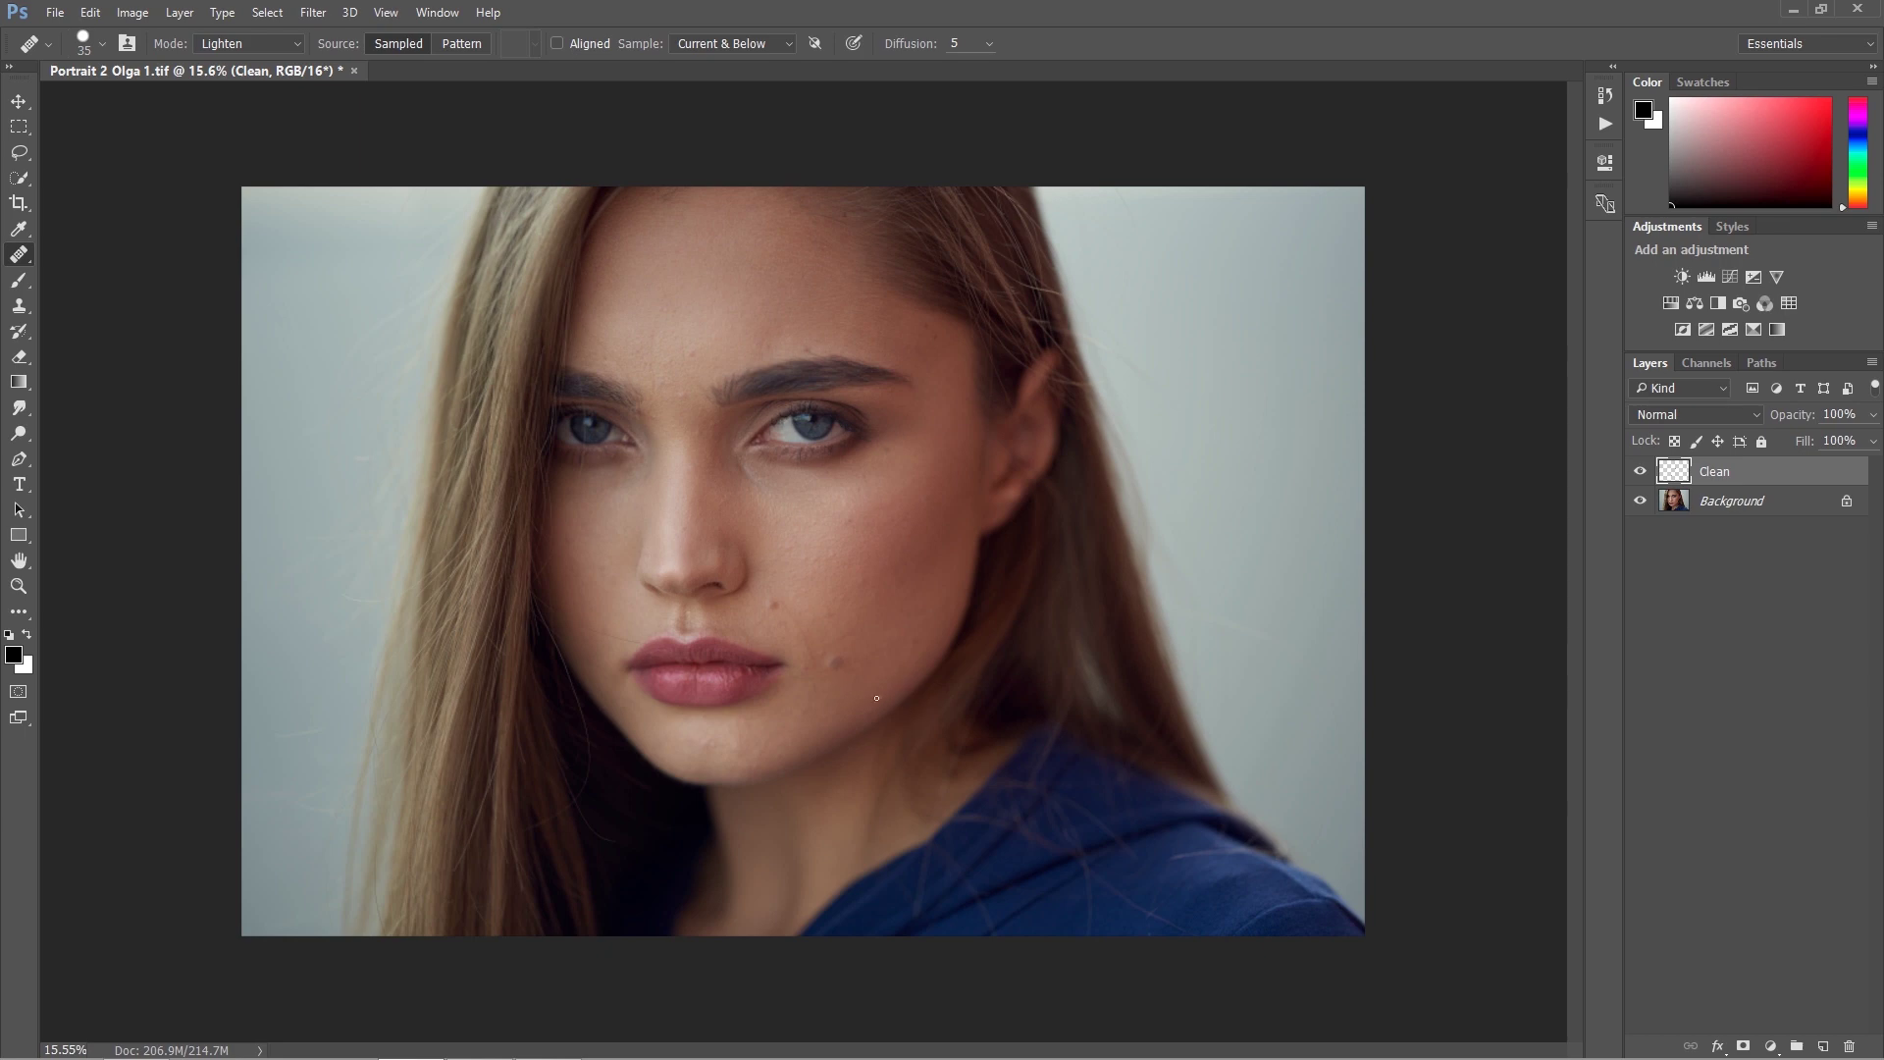
key("z")
mouse_move(846, 699)
left_mouse_down()
mouse_move(951, 723)
mouse_move(964, 745)
left_mouse_up()
key("j")
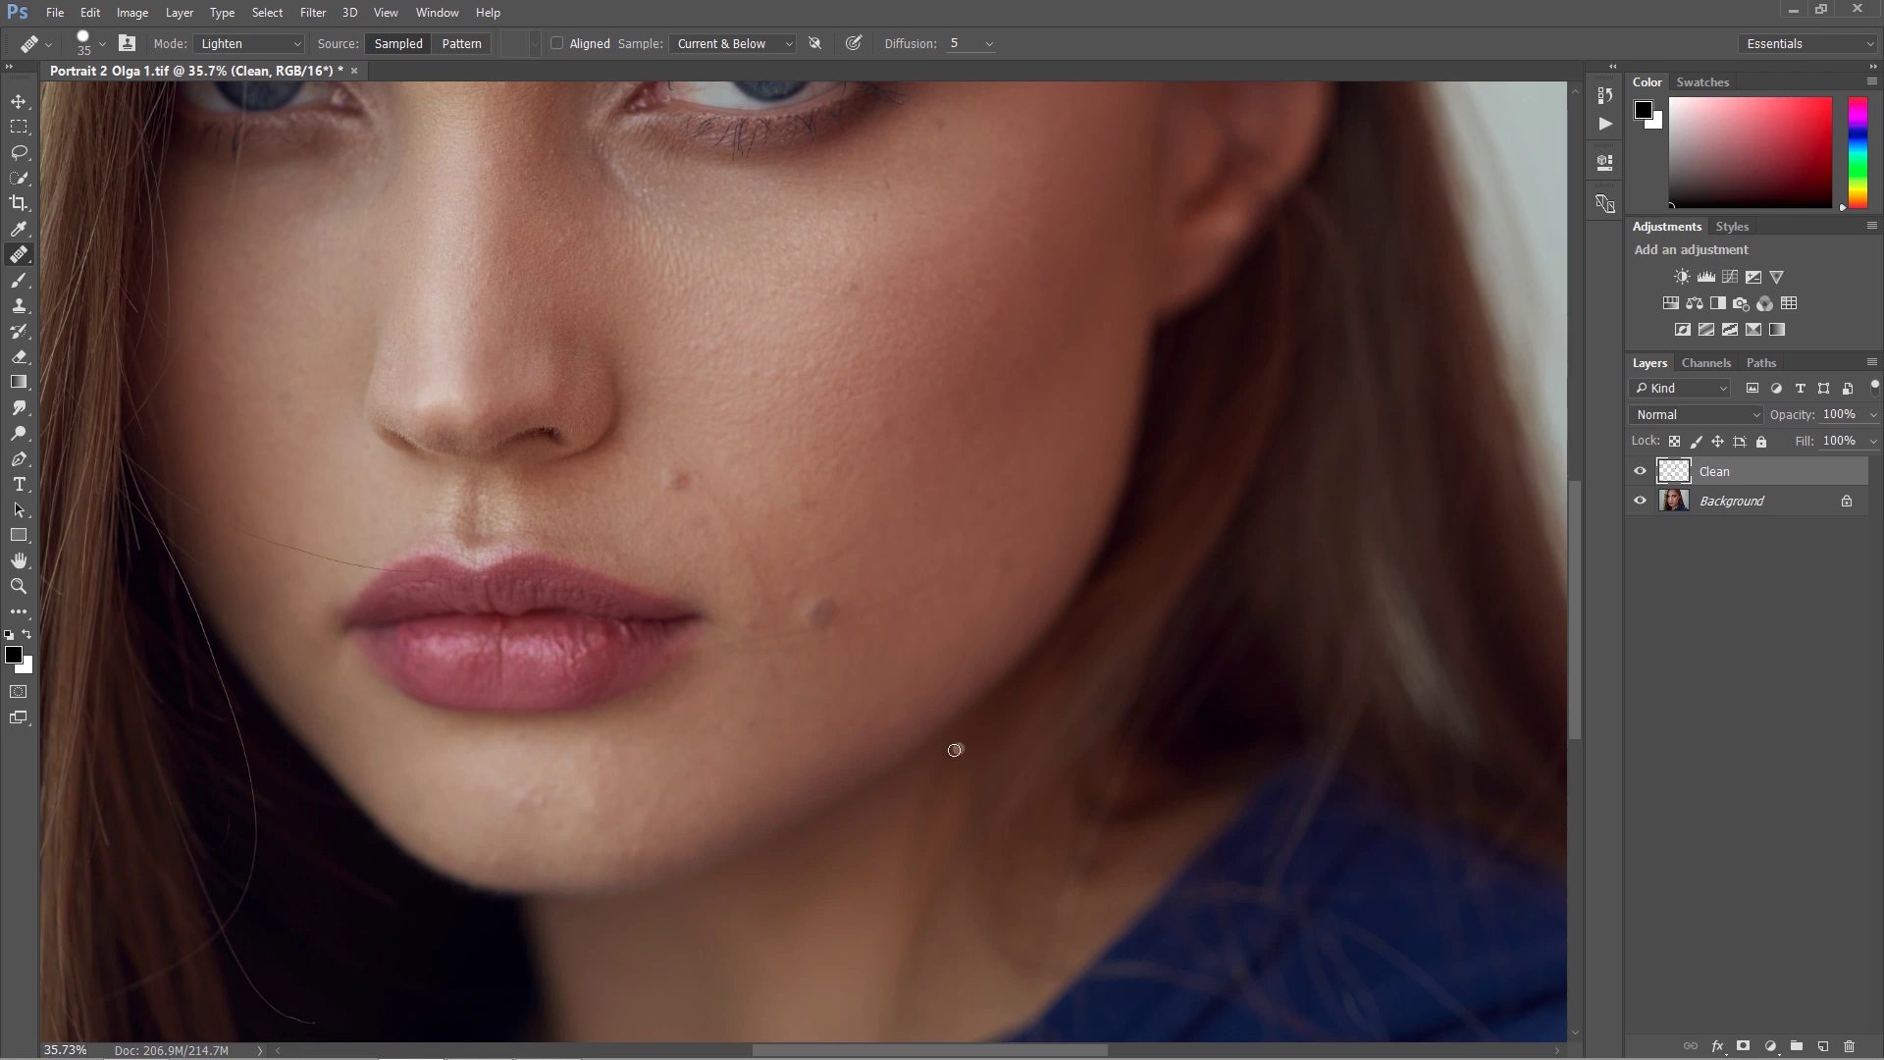
left_click(958, 751)
left_click(933, 733)
Step: Heal the large mole on the lower cheek, repeatedly sampling clean skin around it
key("ctrl+space")
left_click_drag(812, 631, 881, 641)
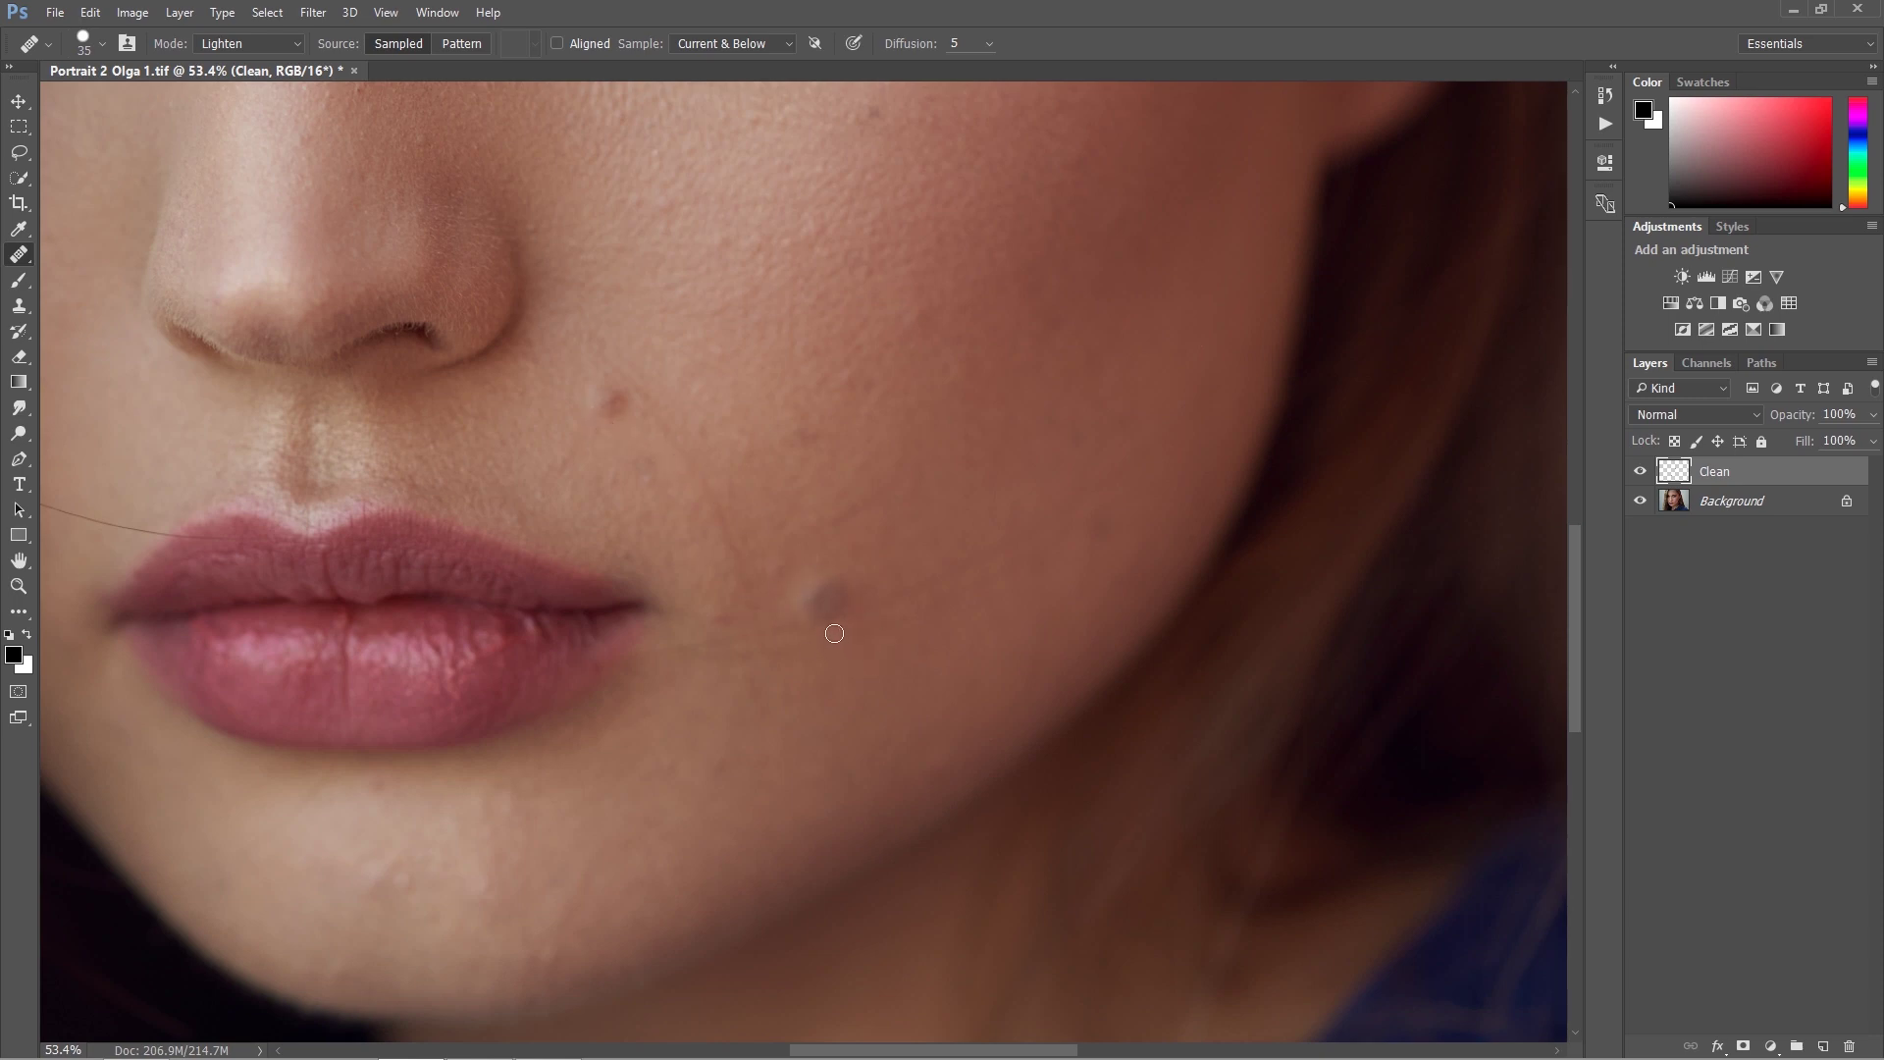
left_click(697, 529)
left_click(863, 599, "alt")
left_click(821, 595)
left_click(835, 597, "alt")
left_click(814, 593)
left_click(866, 620, "alt")
mouse_move(846, 642)
left_mouse_down()
mouse_move(843, 590)
mouse_move(844, 628)
mouse_move(828, 580)
mouse_move(817, 617)
left_mouse_up()
left_click(830, 602)
left_click(817, 649, "alt")
left_click_drag(813, 606, 815, 588)
left_click(859, 631, "alt")
left_click(824, 646, "alt")
left_click(815, 602)
Step: Change the healing mode, shrink the brush and retouch the edge of the large mole on the lower cheek
left_click(251, 44)
left_click(245, 145)
left_click(809, 583)
key("bracketleft")
key("alt")
left_click(814, 581)
Step: Heal the small mole between the nose and cheek and the spot below it, using Lighten mode
left_click(620, 409)
left_click(615, 400)
left_click(234, 45)
left_click(234, 152)
left_click(636, 430, "alt")
left_click(609, 402)
left_click(624, 402)
left_click(663, 492, "alt")
left_click(648, 482)
mouse_move(704, 563)
left_mouse_down()
mouse_move(721, 571)
mouse_move(632, 546)
left_mouse_up()
key("z")
left_click_drag(830, 577, 937, 586)
left_click(873, 571)
key("ctrl+space")
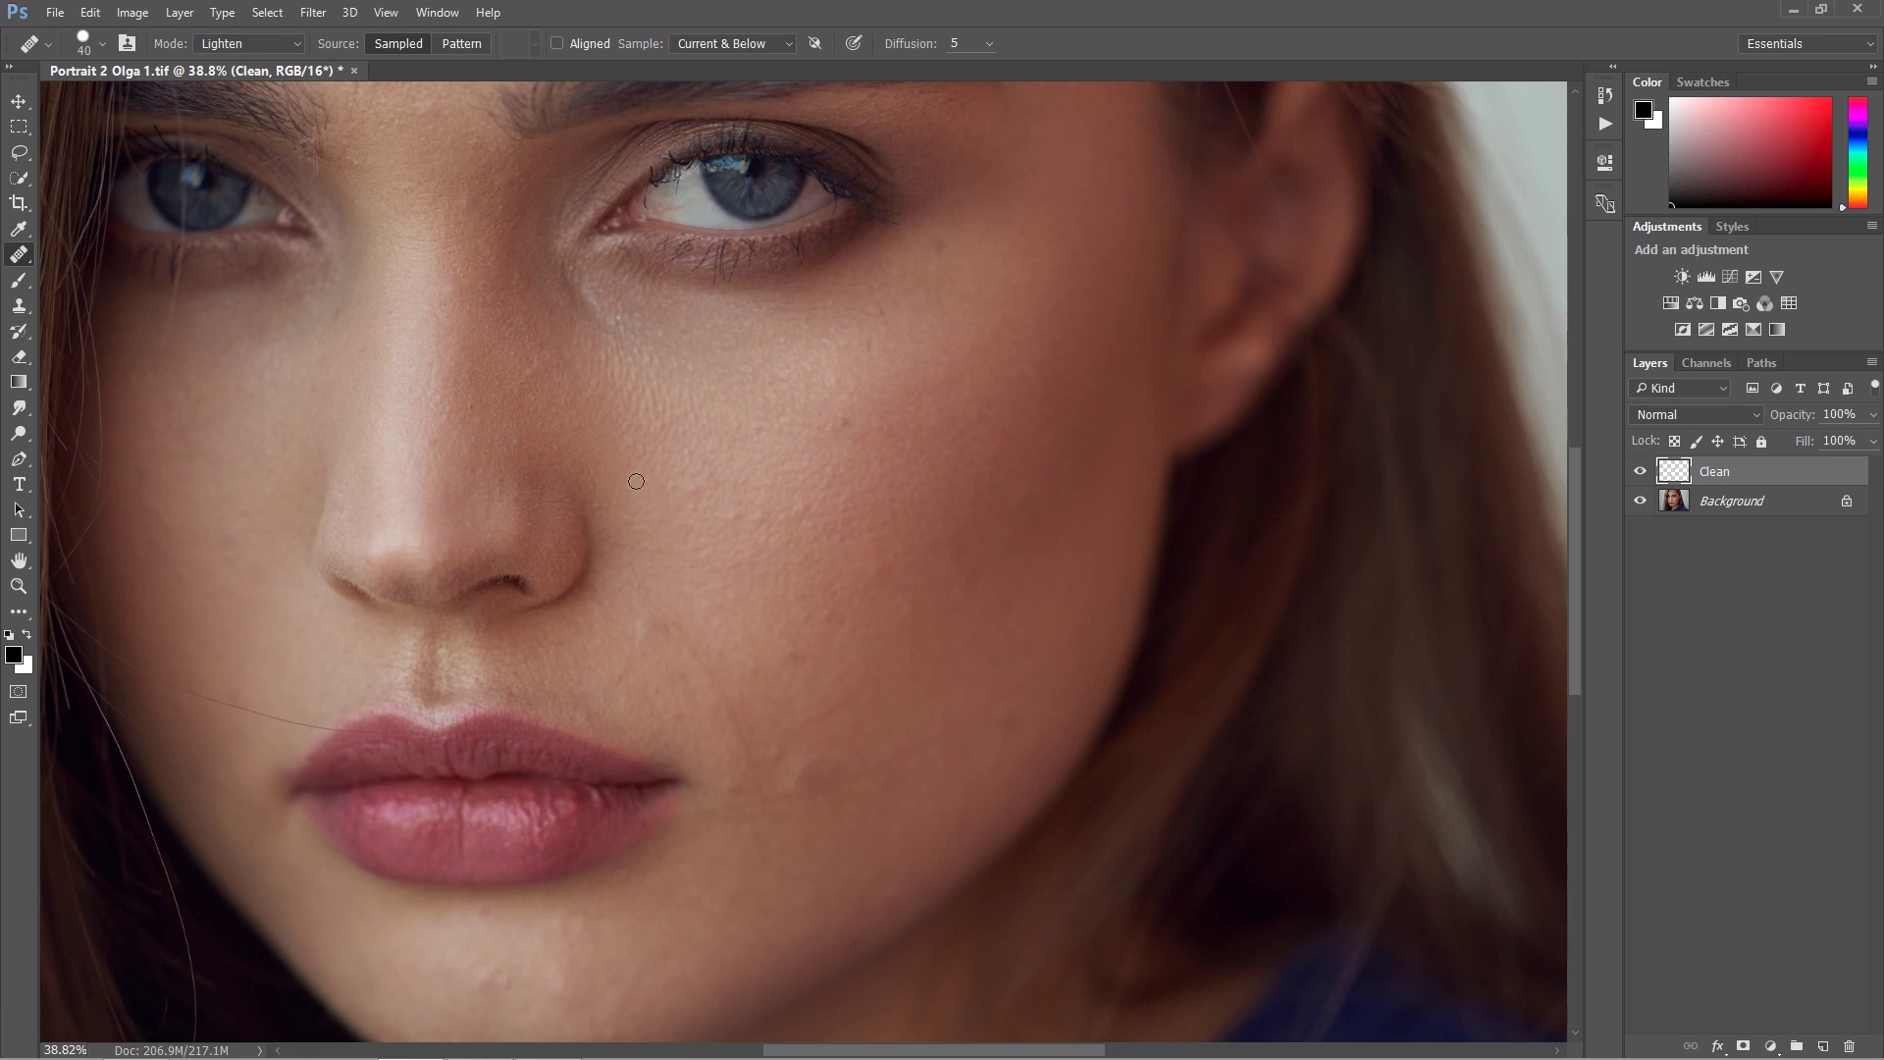